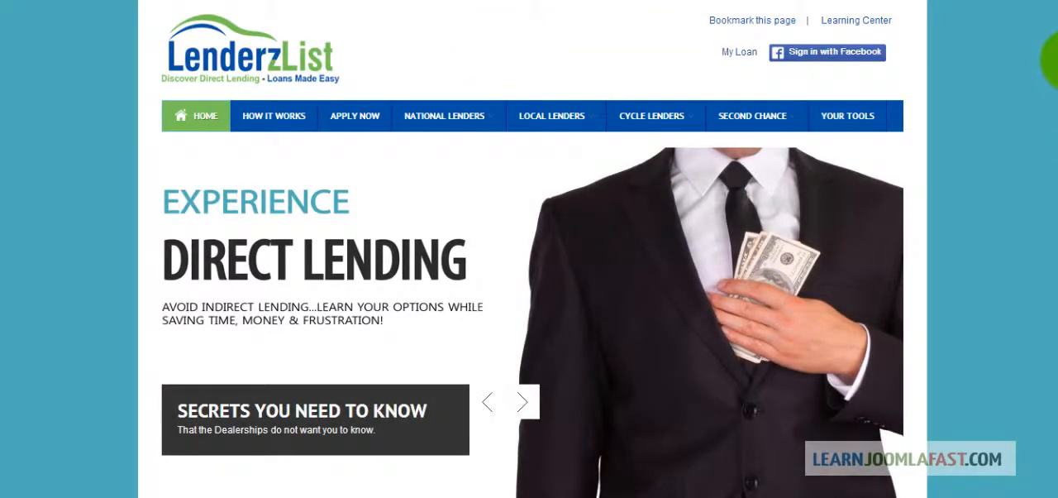
{"action": "mouse_move", "coordinate": [1057, 60]}
{"action": "left_mouse_down"}
{"action": "mouse_move", "coordinate": [1057, 327]}
{"action": "mouse_move", "coordinate": [1054, 66]}
{"action": "left_mouse_up"}
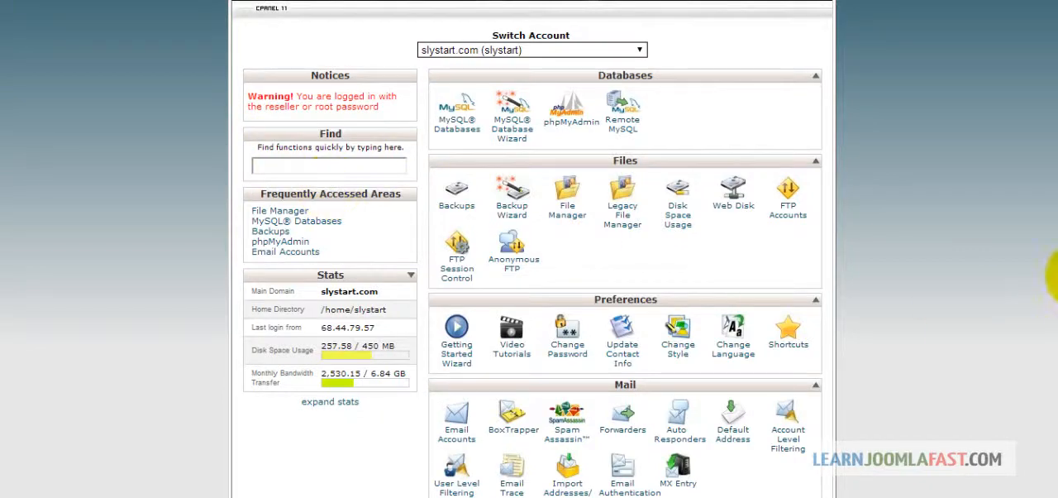
Step: Open QuickInstall from cPanel's software services and bring up the installation form for the Joomla CMS
{"action": "scroll", "coordinate": [1050, 248], "scroll_direction": "down", "scroll_amount": 3}
{"action": "scroll", "coordinate": [1052, 281], "scroll_direction": "down", "scroll_amount": 10}
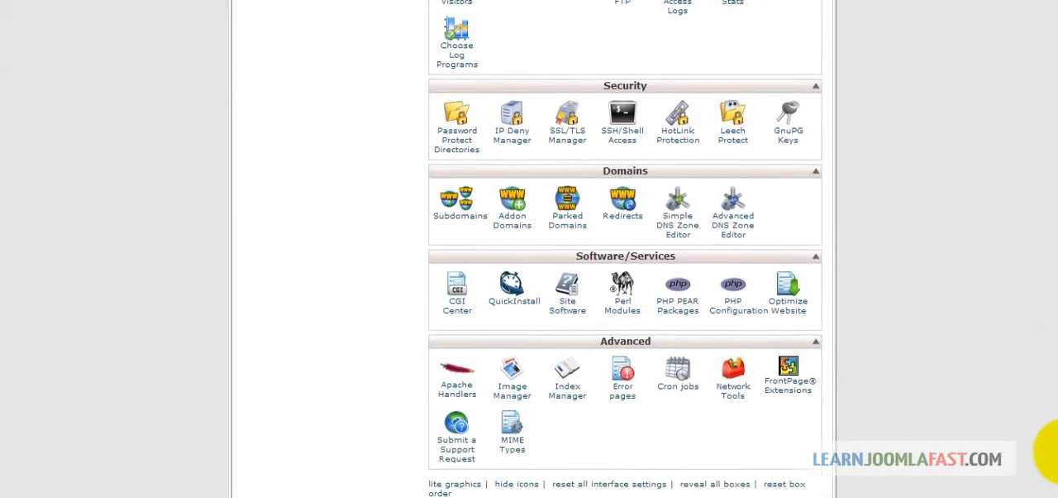
{"action": "left_click", "coordinate": [514, 273]}
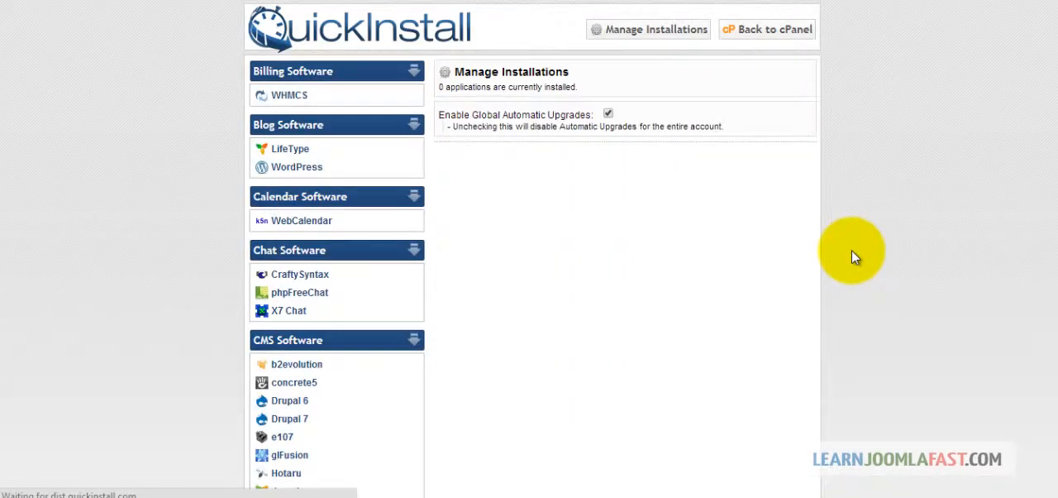
{"action": "scroll", "coordinate": [854, 250], "scroll_direction": "down", "scroll_amount": 3}
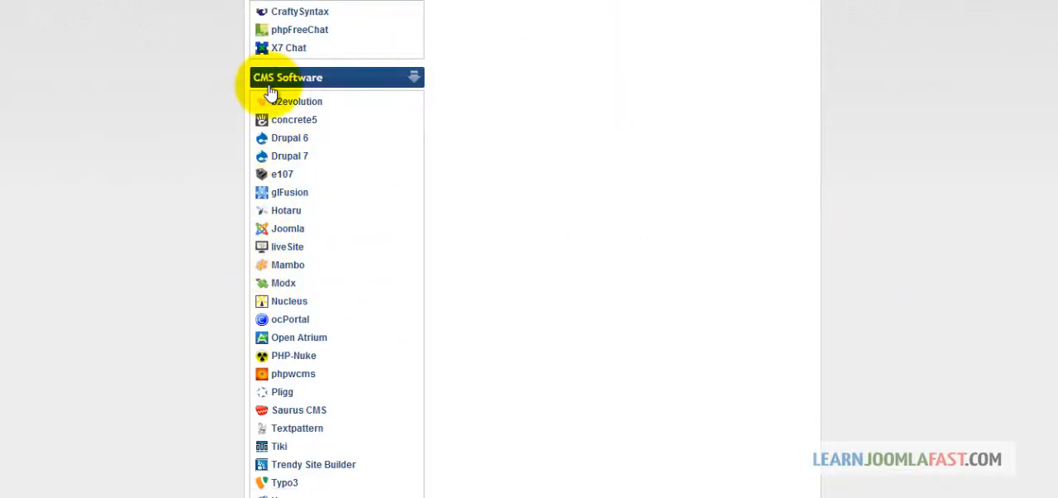
{"action": "left_click", "coordinate": [298, 230]}
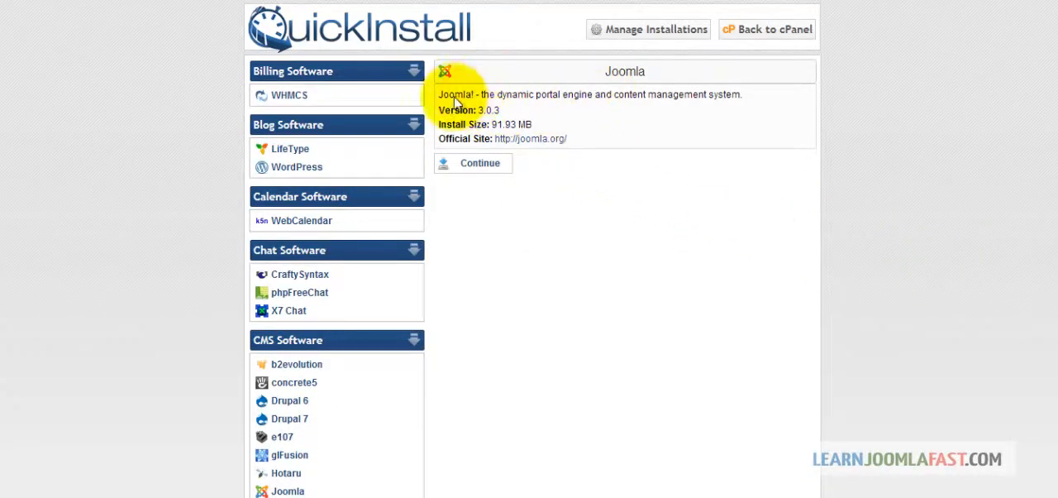
{"action": "left_click", "coordinate": [477, 165]}
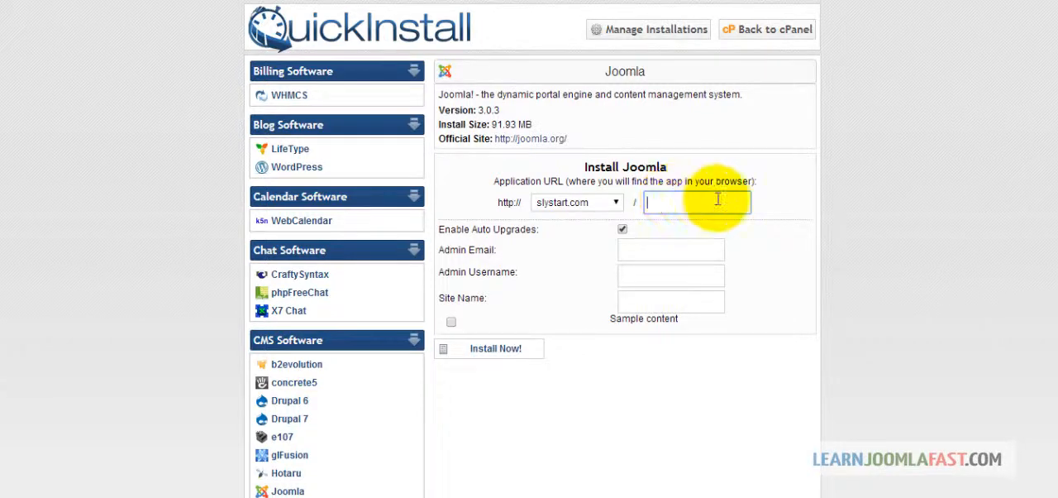
Step: Set the Joomla application URL to the joomlanow directory on the slystart.com domain
{"action": "left_click", "coordinate": [613, 204]}
{"action": "left_click", "coordinate": [613, 205]}
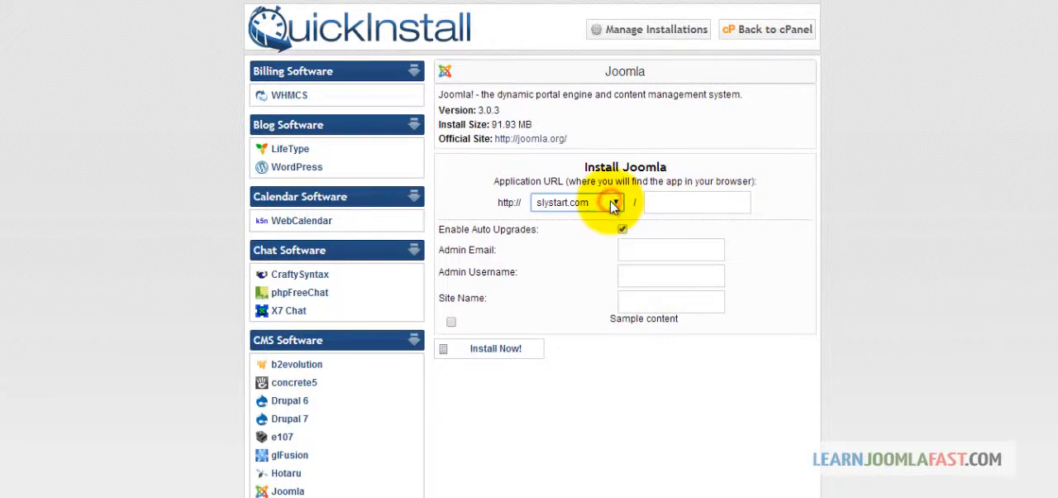
{"action": "left_click", "coordinate": [653, 200]}
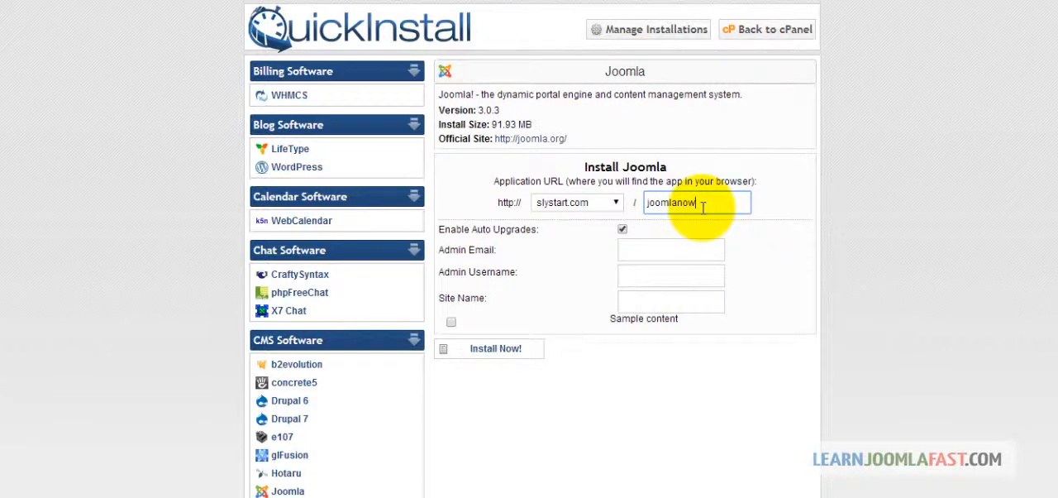
Step: Fill in the admin email, set the admin username to admin and name the site Joomla Now
{"action": "left_click", "coordinate": [691, 245]}
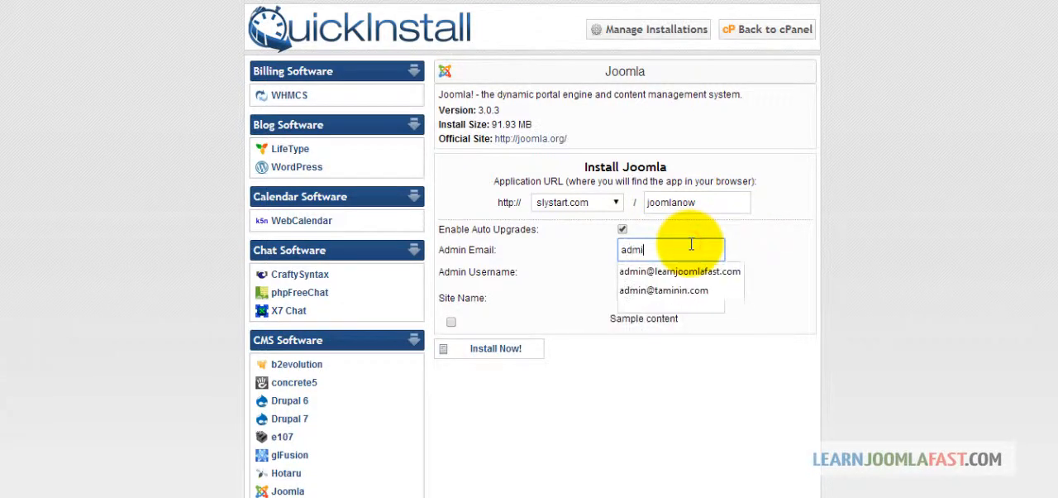
{"action": "key", "text": "Tab"}
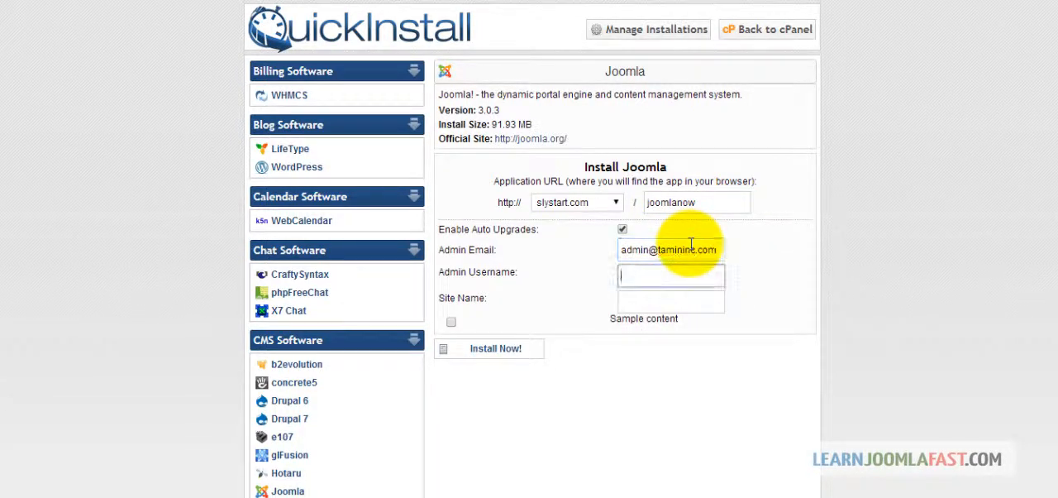
{"action": "key", "text": "Tab"}
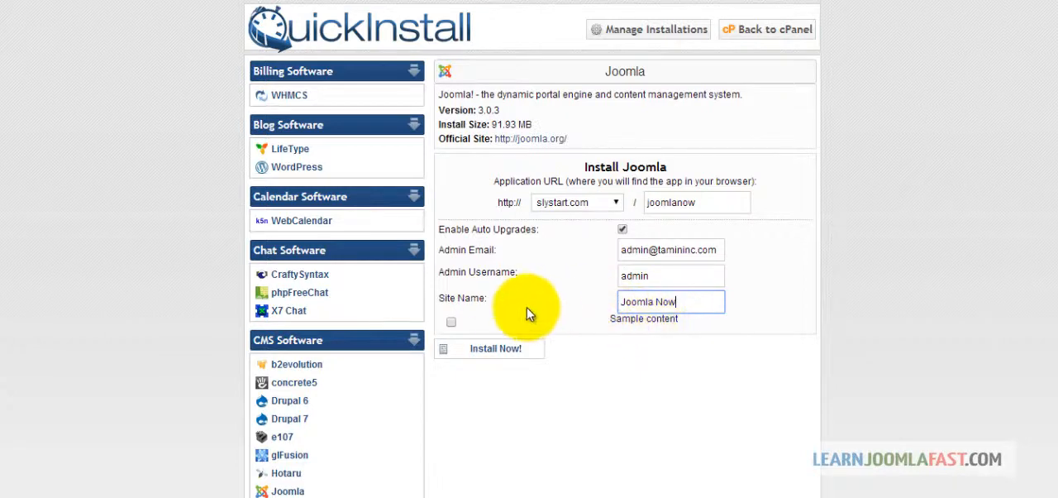
Step: Include the sample content and run the Joomla installation
{"action": "left_click", "coordinate": [451, 322]}
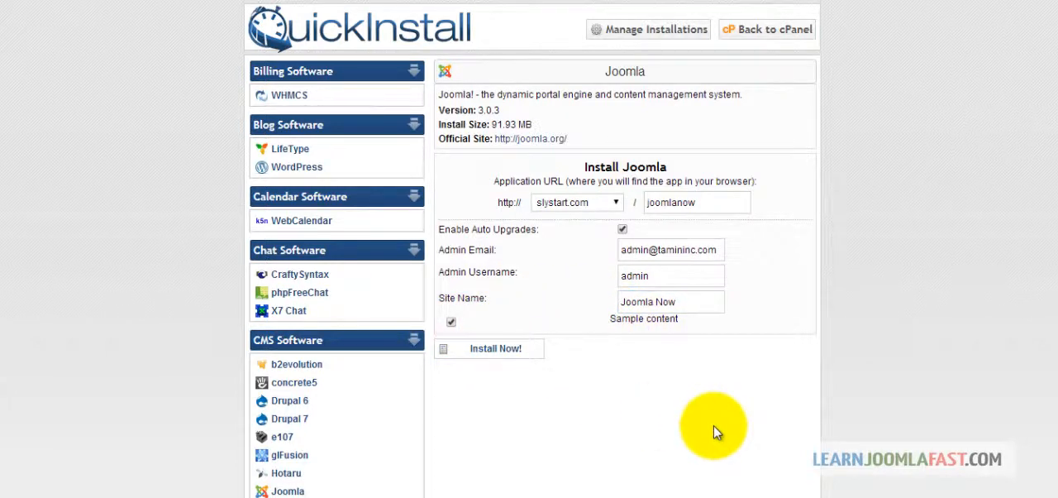
{"action": "left_click", "coordinate": [495, 350]}
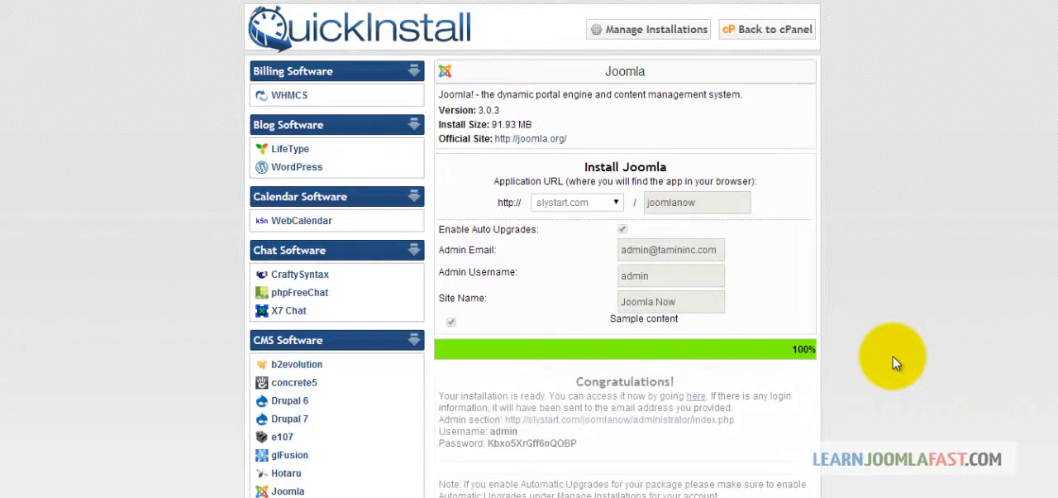
Step: Copy the generated admin password and open the new site's administrator login page
{"action": "scroll", "coordinate": [881, 331], "scroll_direction": "down", "scroll_amount": 2}
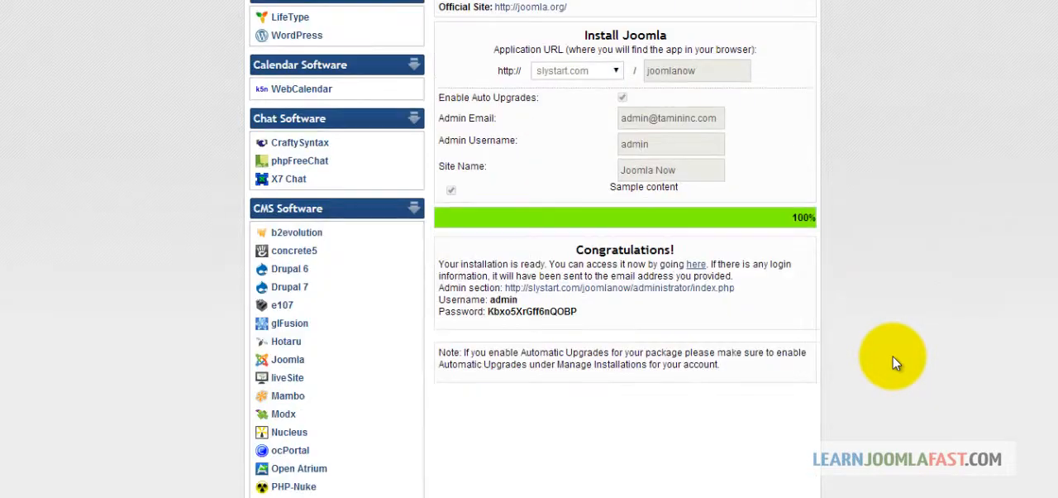
{"action": "double_click", "coordinate": [546, 312]}
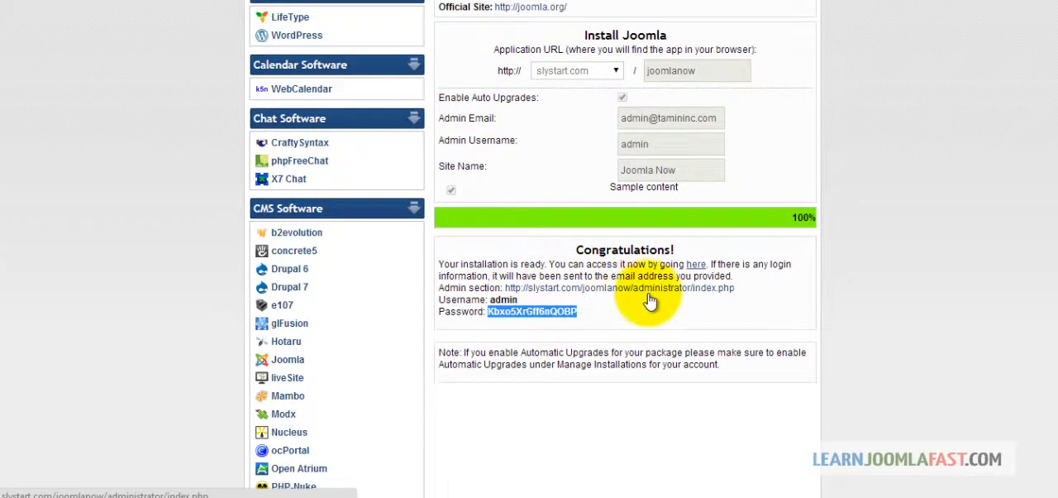
{"action": "left_click", "coordinate": [584, 289]}
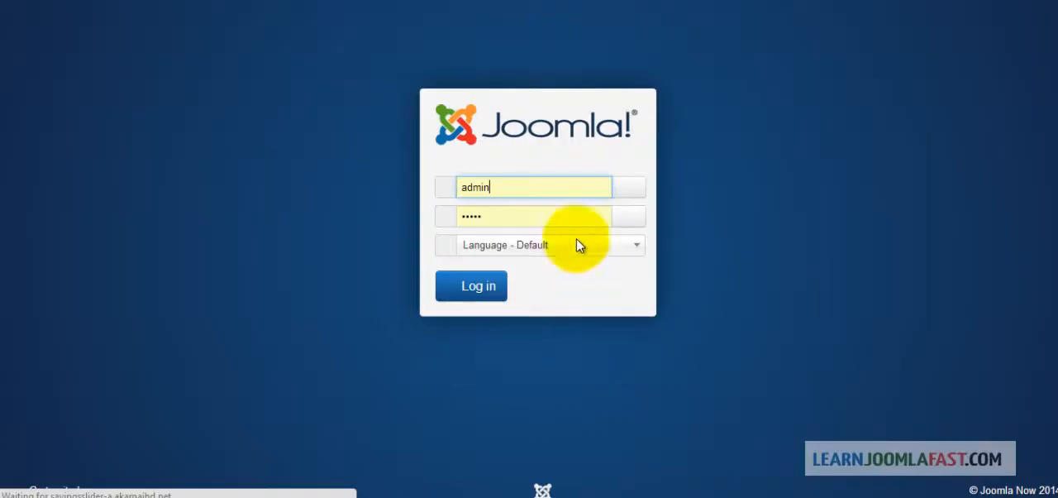
Step: Log in to the Joomla administrator with the username admin and the copied admin password
{"action": "double_click", "coordinate": [552, 188]}
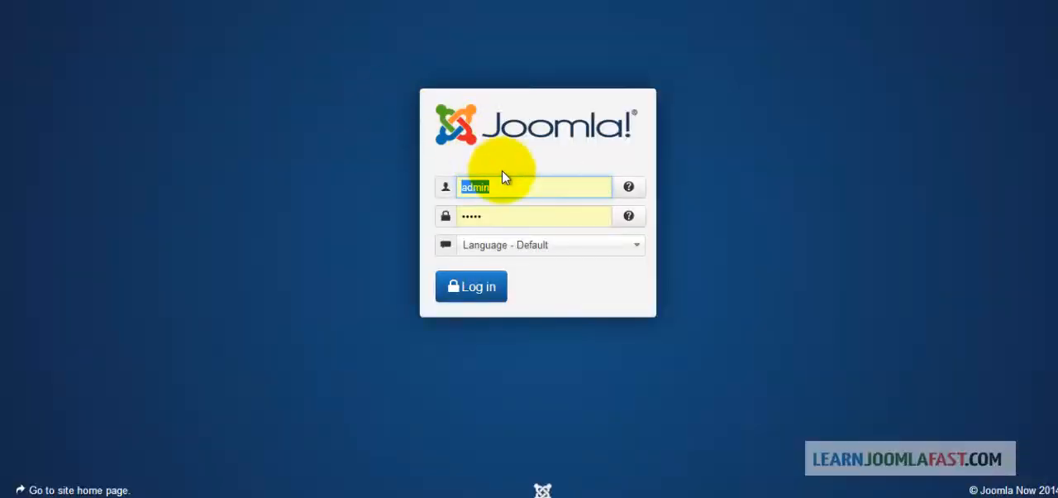
{"action": "type", "text": "admin"}
{"action": "key", "text": "Tab"}
{"action": "key", "text": "ctrl+v"}
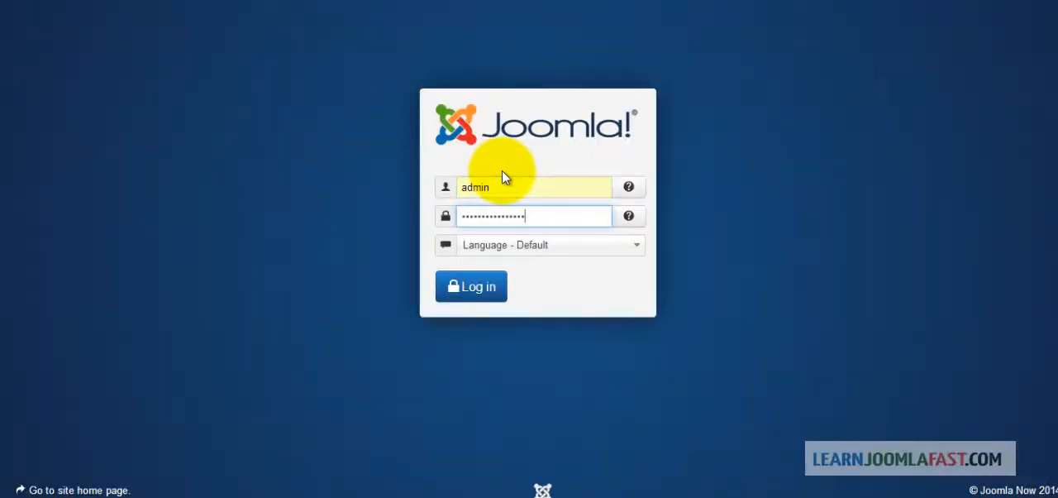
{"action": "key", "text": "Return"}
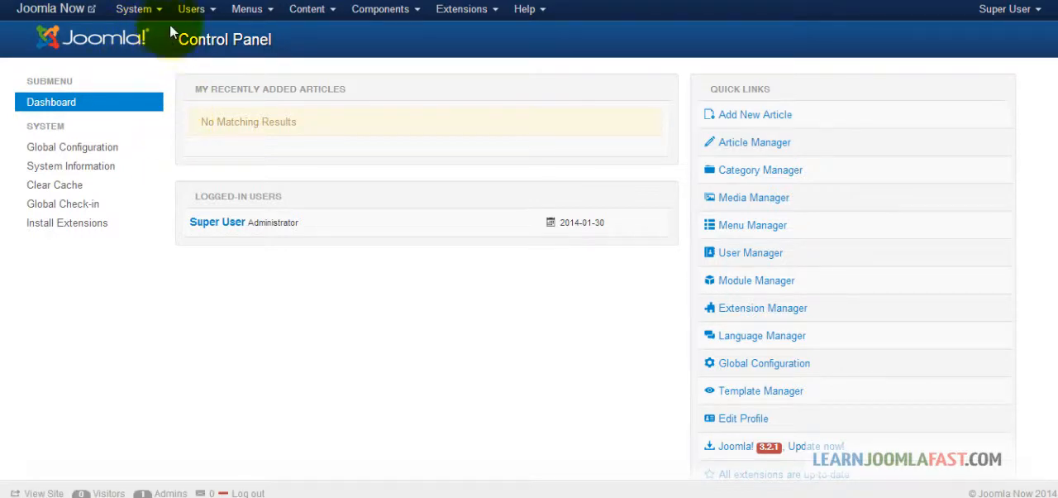
{"action": "left_click", "coordinate": [246, 13]}
{"action": "left_click", "coordinate": [191, 11]}
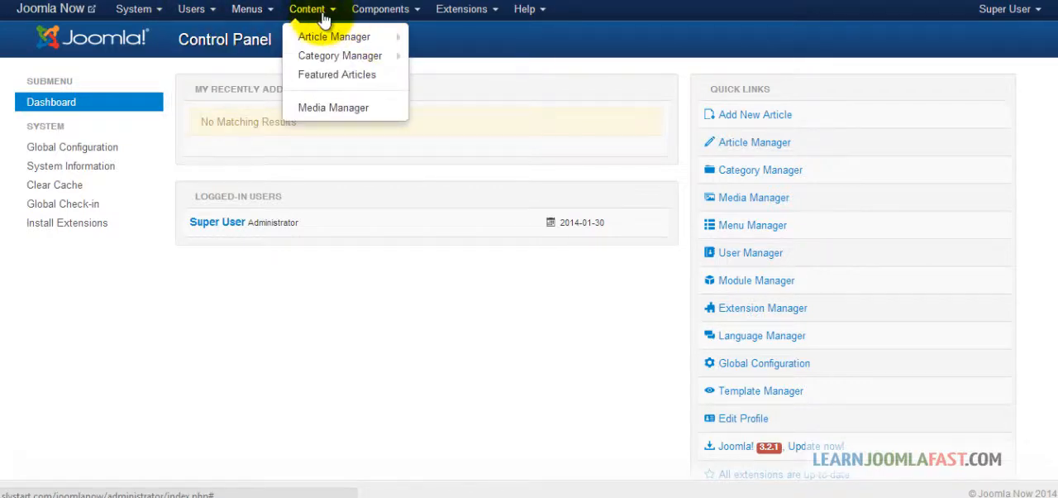
{"action": "mouse_move", "coordinate": [359, 18]}
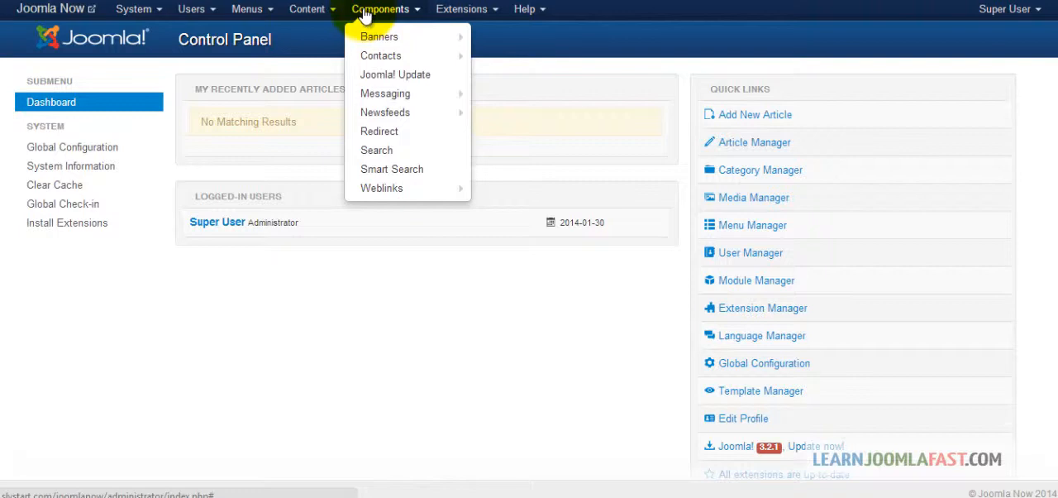
{"action": "mouse_move", "coordinate": [456, 15]}
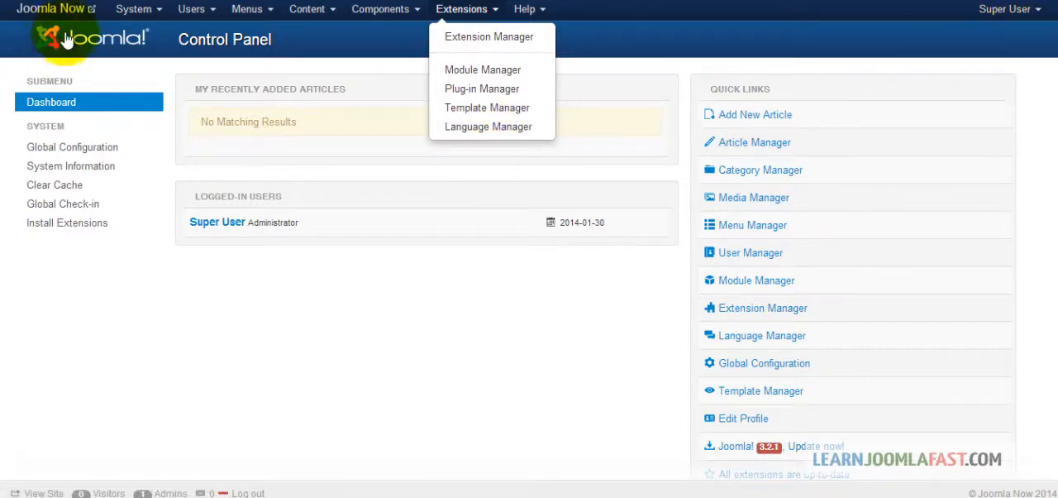
Step: Open the Joomla Now site's front end, look over its home page and return to the administrator control panel
{"action": "left_click", "coordinate": [51, 9]}
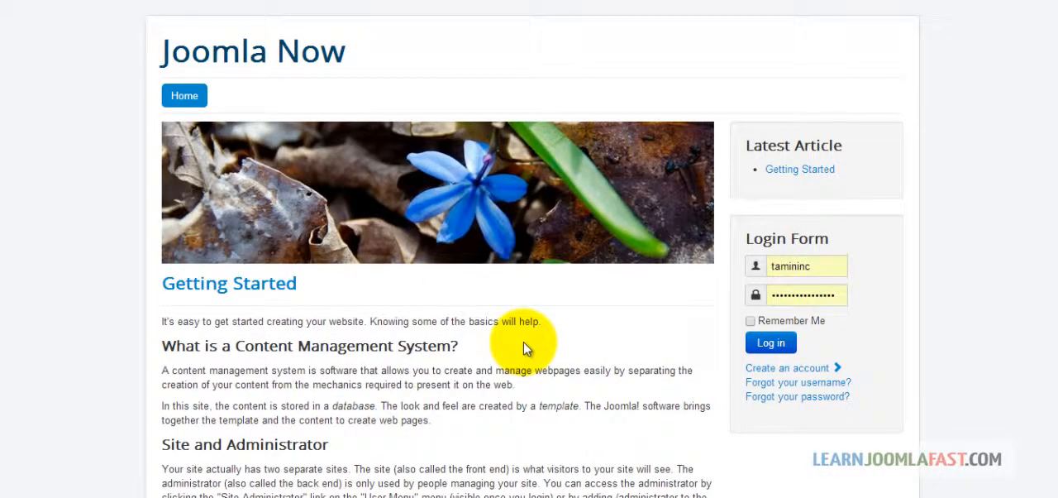
{"action": "scroll", "coordinate": [526, 347], "scroll_direction": "down", "scroll_amount": 2}
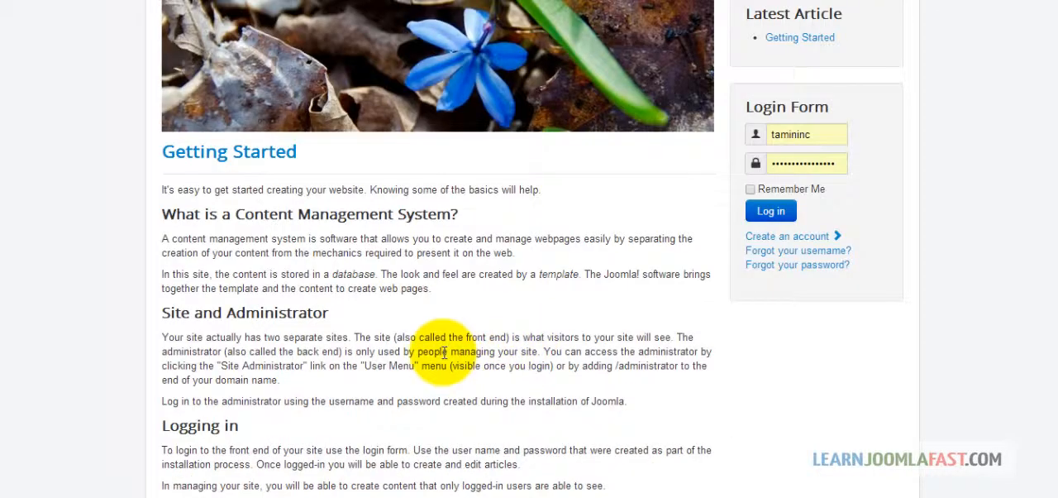
{"action": "scroll", "coordinate": [444, 351], "scroll_direction": "down", "scroll_amount": 4}
{"action": "scroll", "coordinate": [446, 352], "scroll_direction": "up", "scroll_amount": 6}
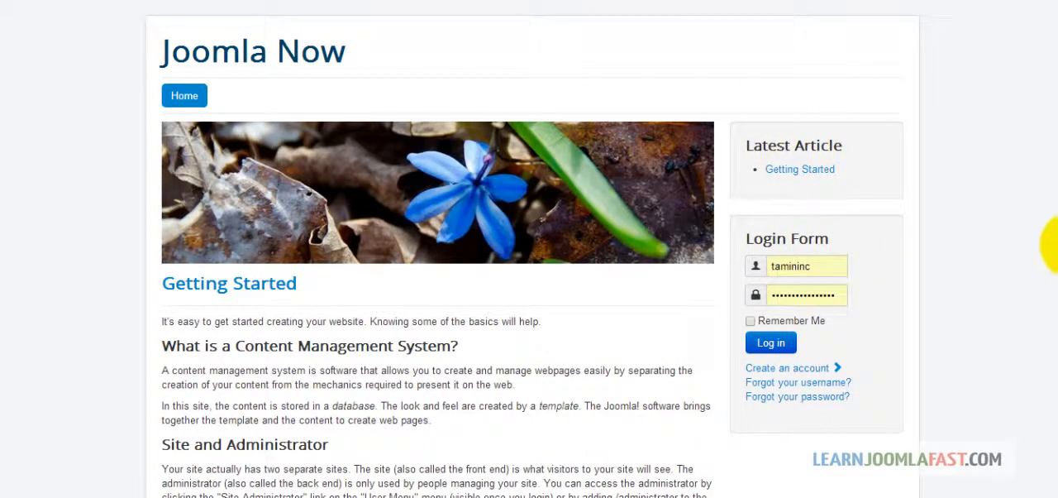
{"action": "mouse_move", "coordinate": [1057, 270]}
{"action": "left_mouse_down"}
{"action": "mouse_move", "coordinate": [1057, 324]}
{"action": "mouse_move", "coordinate": [1057, 270]}
{"action": "left_mouse_up"}
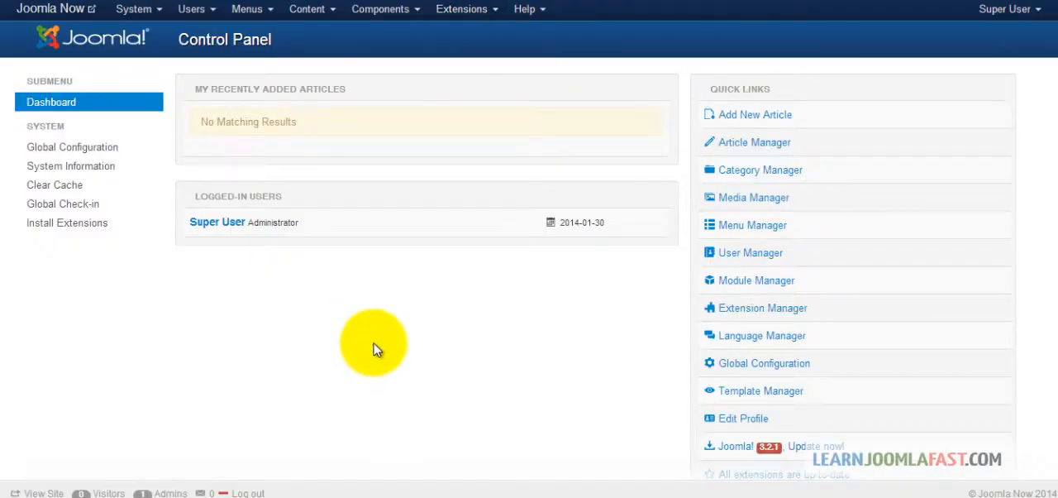
Step: Add a new menu item titled About Us to the Main Menu, and save and close it
{"action": "left_click", "coordinate": [247, 9]}
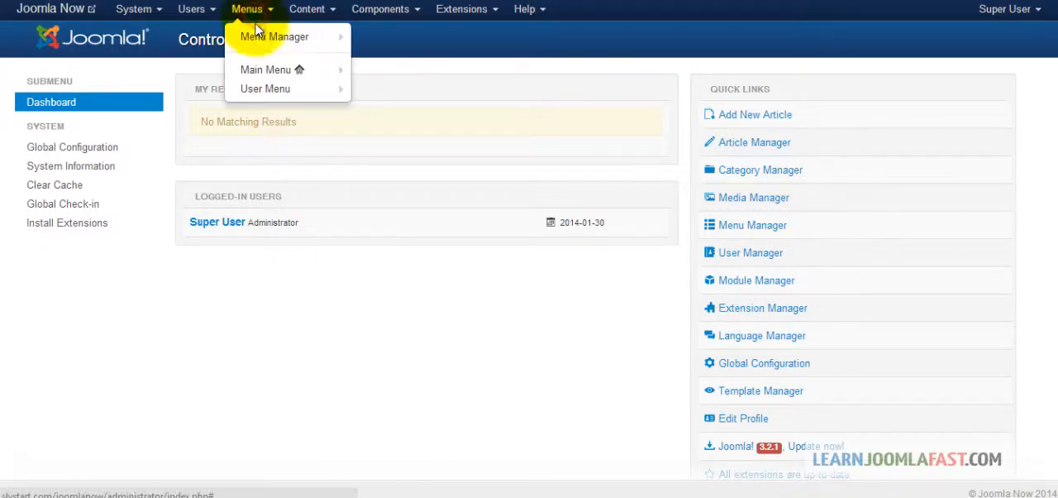
{"action": "left_click", "coordinate": [261, 73]}
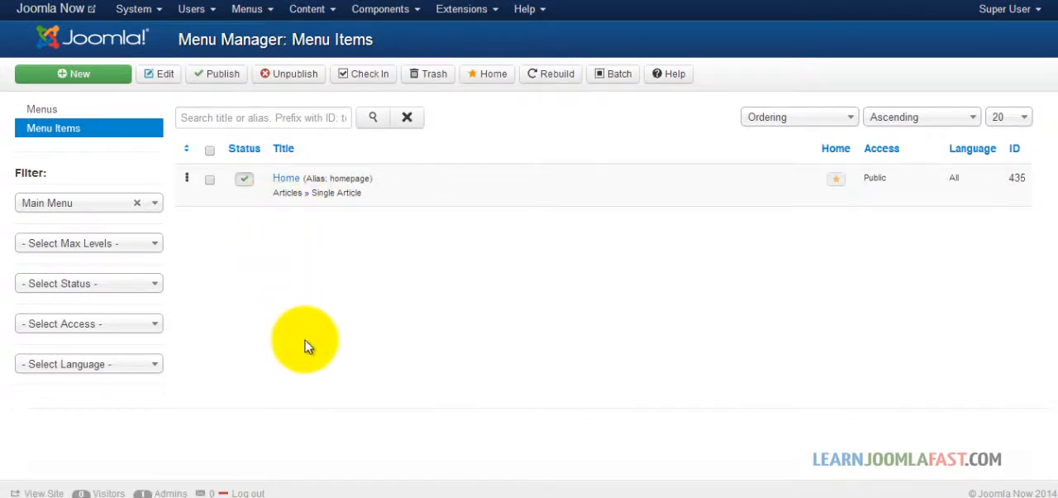
{"action": "left_click", "coordinate": [102, 74]}
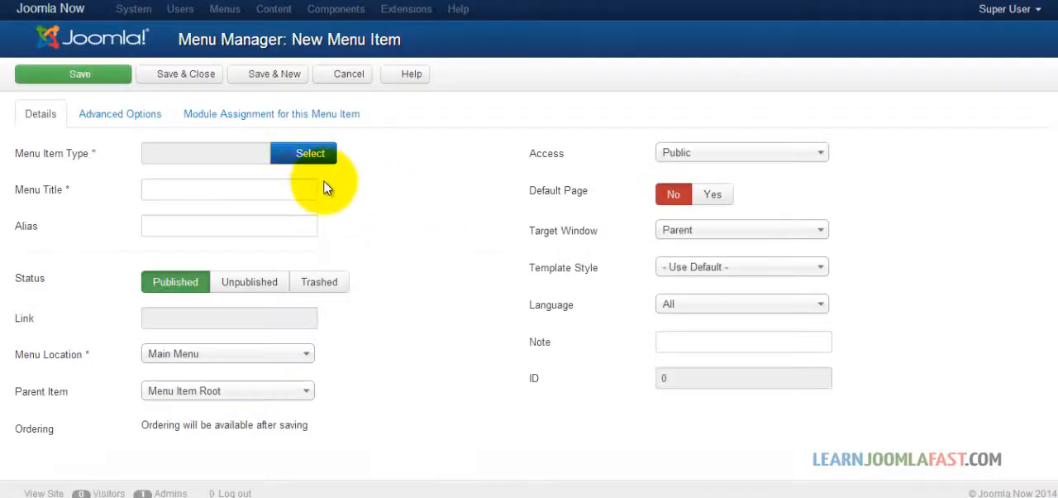
{"action": "left_click", "coordinate": [266, 187]}
{"action": "type", "text": "About Us"}
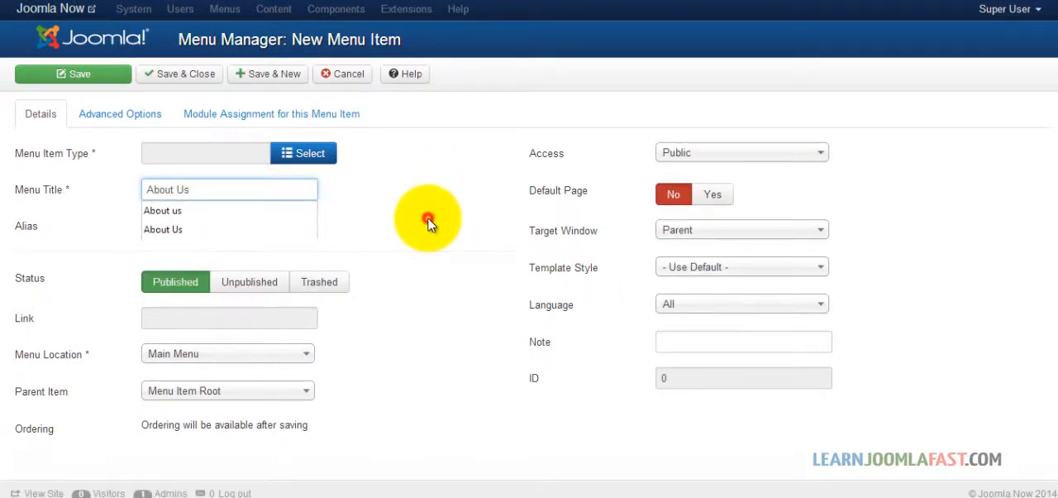
{"action": "left_click", "coordinate": [428, 222]}
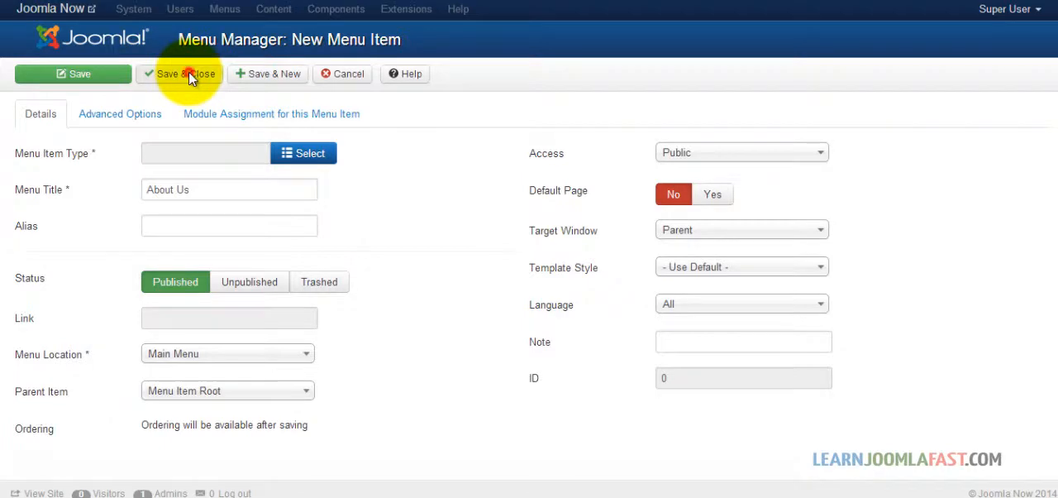
{"action": "left_click", "coordinate": [189, 75]}
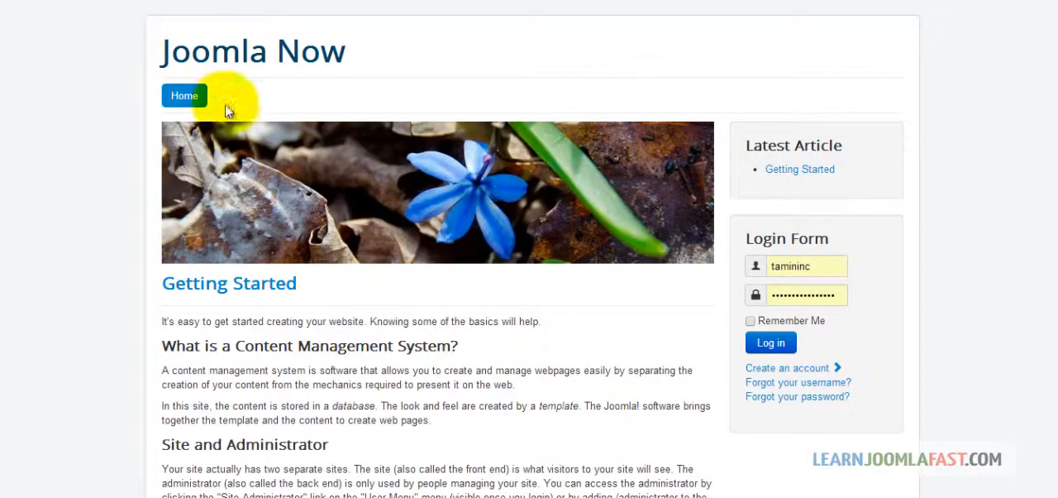
{"action": "left_click", "coordinate": [189, 95]}
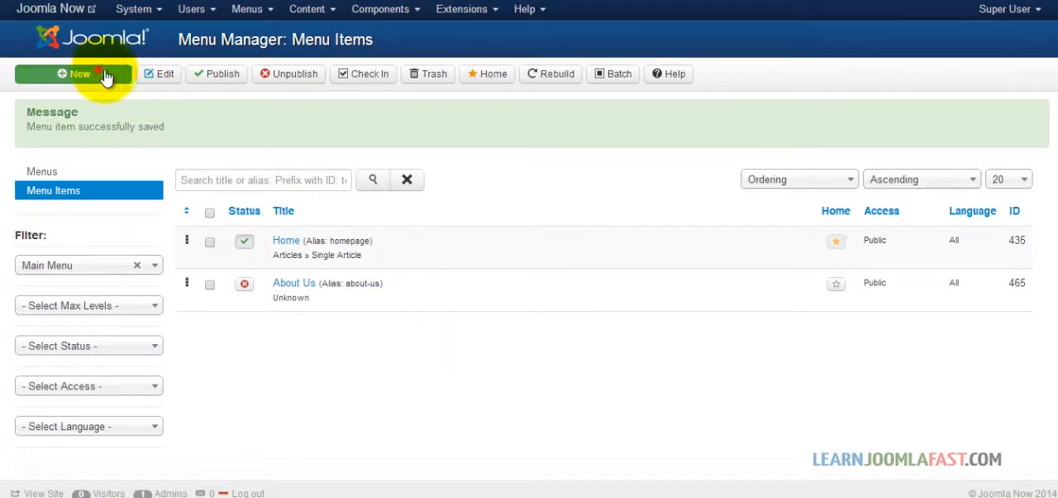
Step: Add a new menu item titled Services to the Main Menu and save it, starting another new item
{"action": "left_click", "coordinate": [96, 73]}
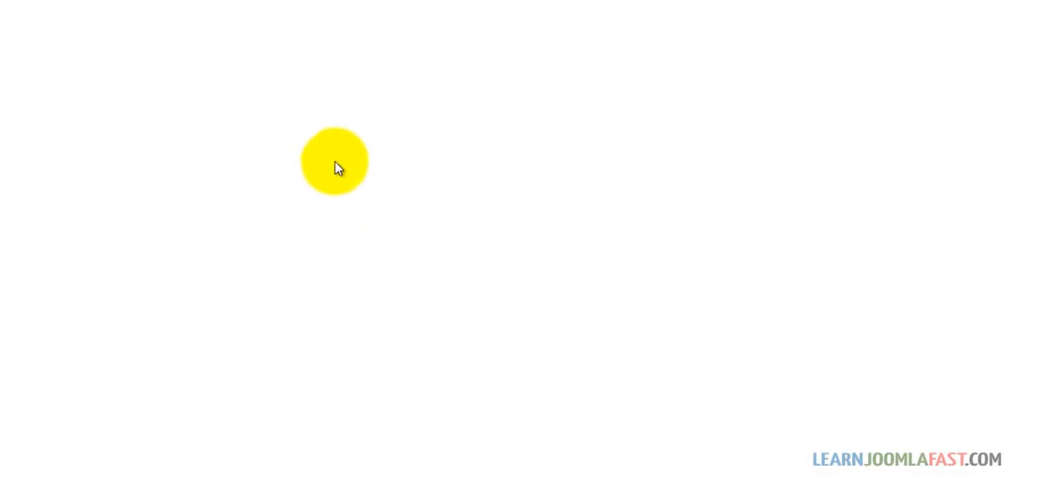
{"action": "left_click", "coordinate": [224, 190]}
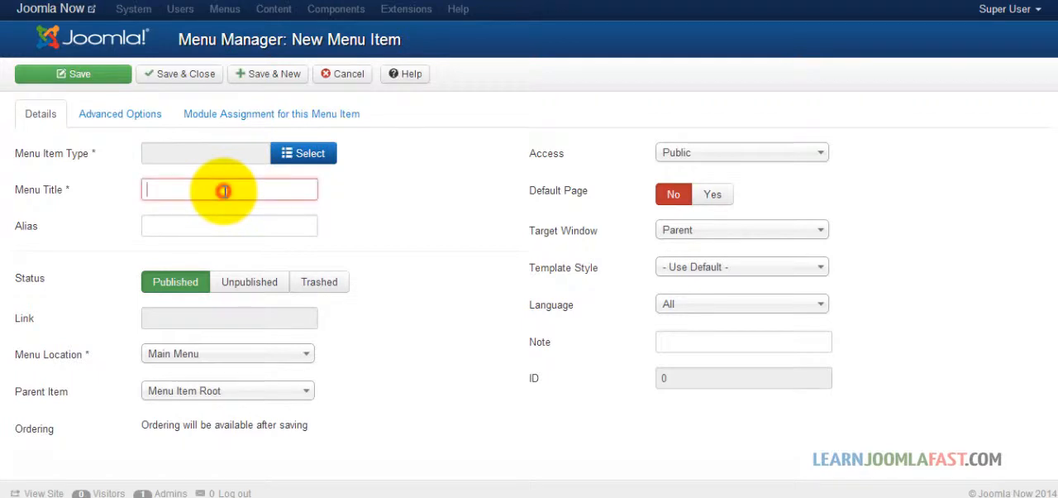
{"action": "type", "text": "Services"}
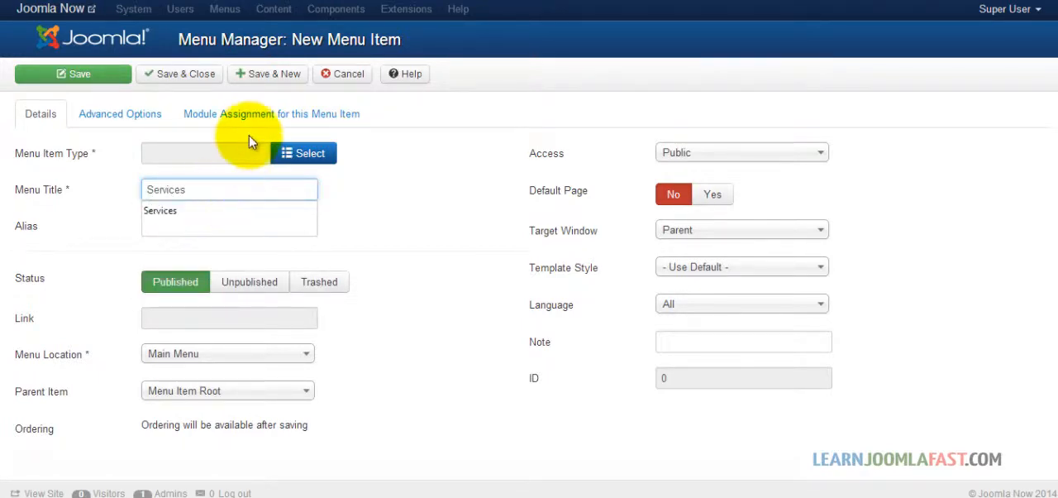
{"action": "left_click", "coordinate": [273, 74]}
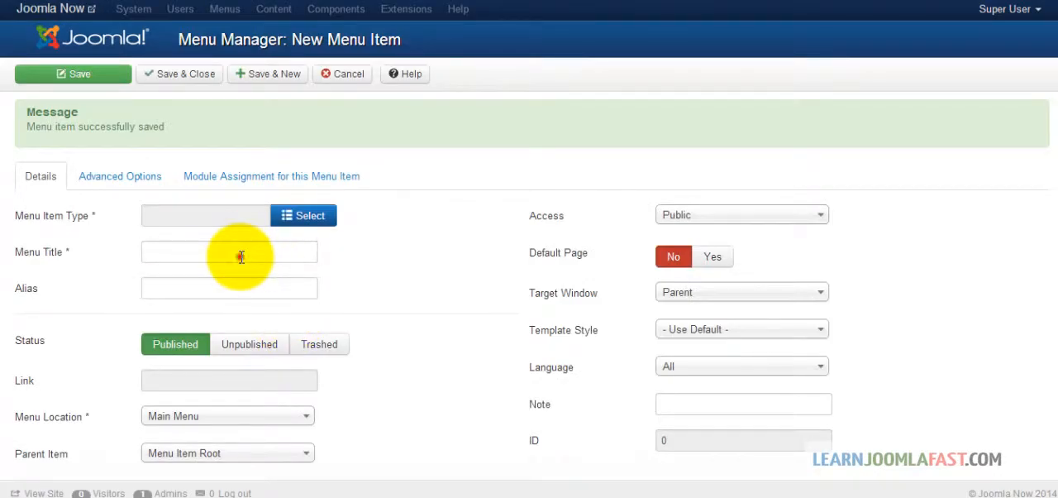
Step: Add two more Main Menu items titled Blog and Contact us, saving each and closing the form after the second
{"action": "left_click", "coordinate": [242, 256]}
{"action": "type", "text": "Blog"}
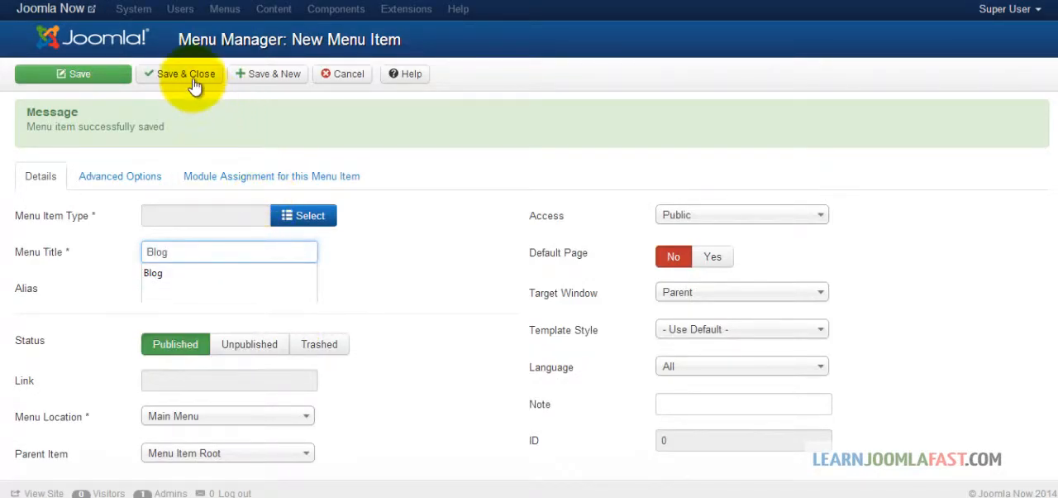
{"action": "left_click", "coordinate": [278, 76]}
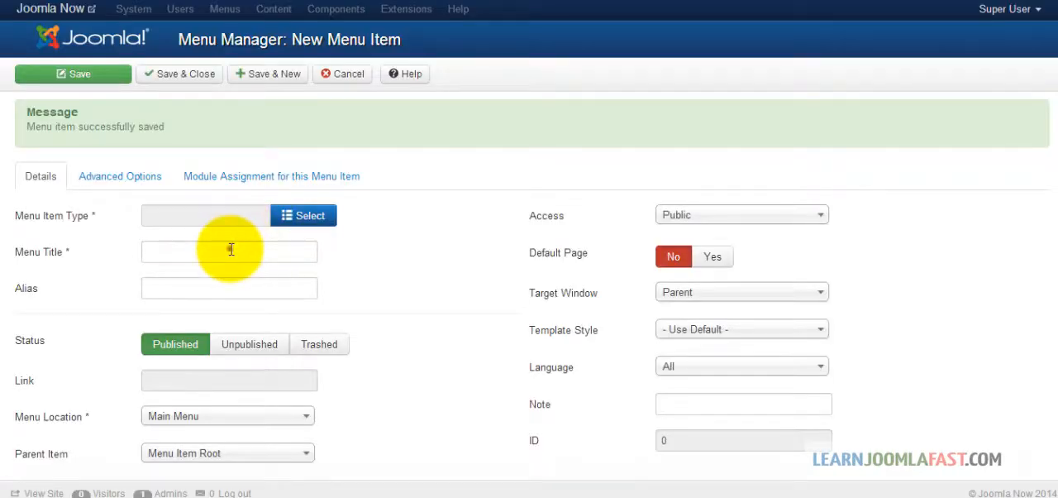
{"action": "left_click", "coordinate": [232, 249]}
{"action": "type", "text": "Contact us"}
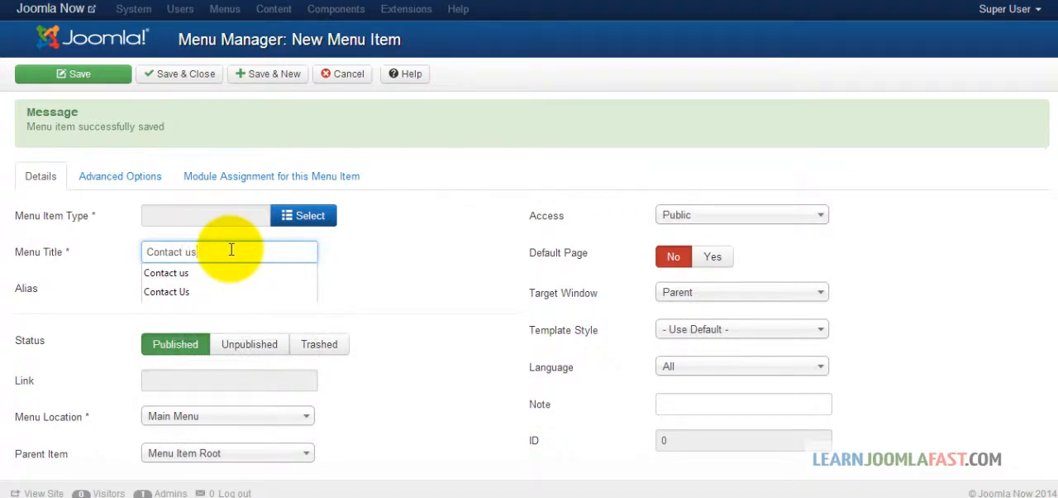
{"action": "left_click", "coordinate": [182, 75]}
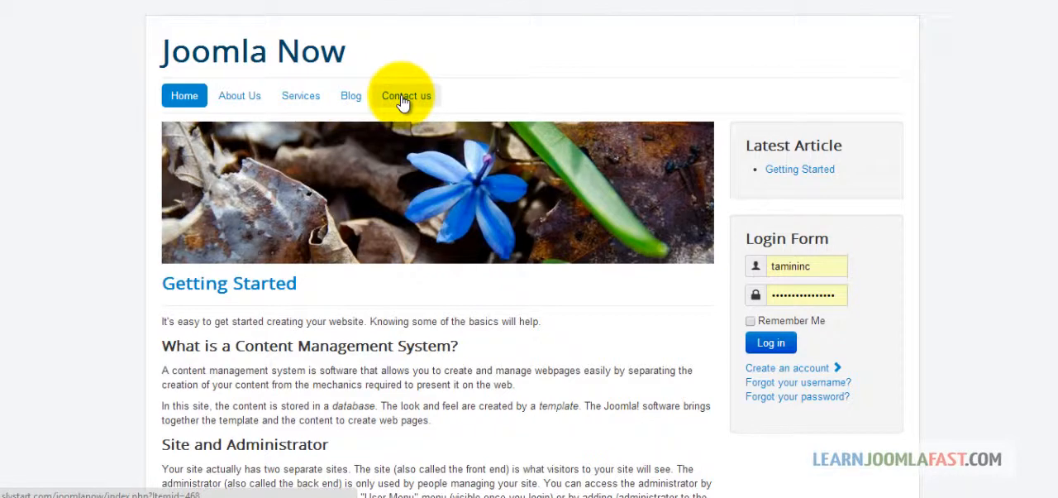
Step: Check the new menu links on the site's front end by opening About Us, and return to the home page
{"action": "left_click", "coordinate": [248, 97]}
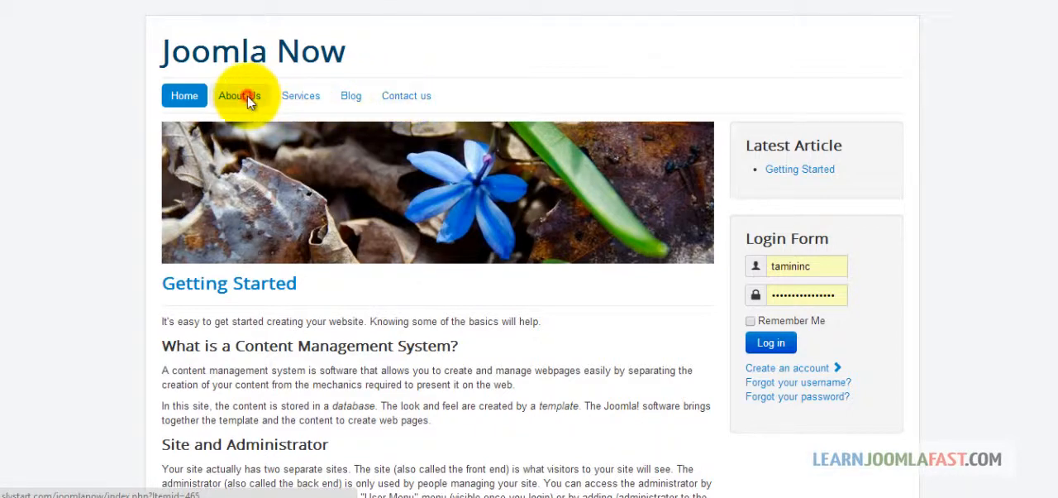
{"action": "left_click", "coordinate": [324, 101]}
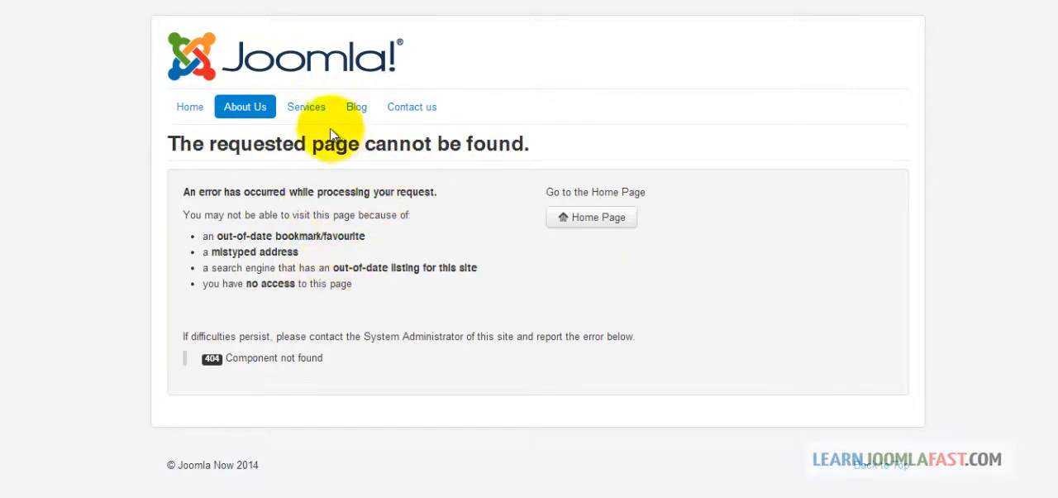
{"action": "left_click", "coordinate": [180, 109]}
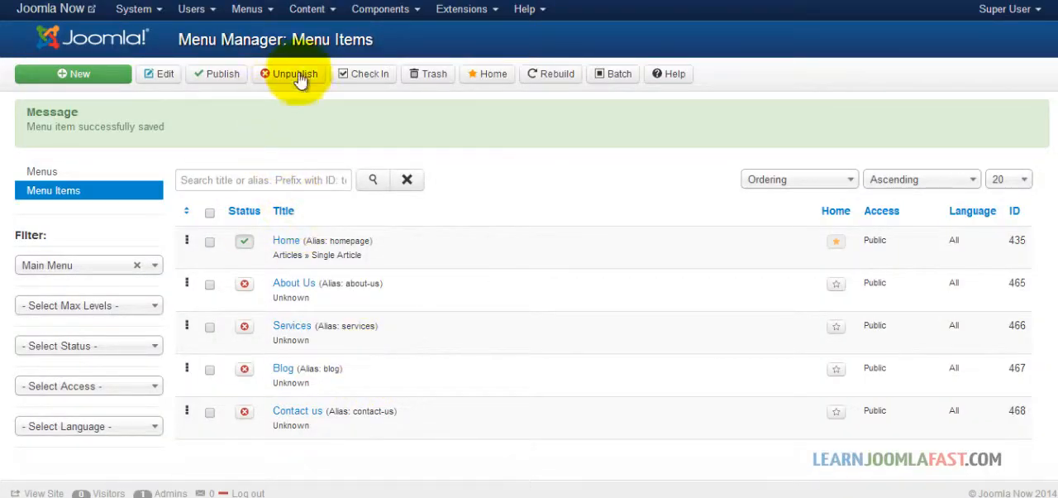
Step: Create a new article in the Article Manager and title it About Us
{"action": "left_click", "coordinate": [312, 12]}
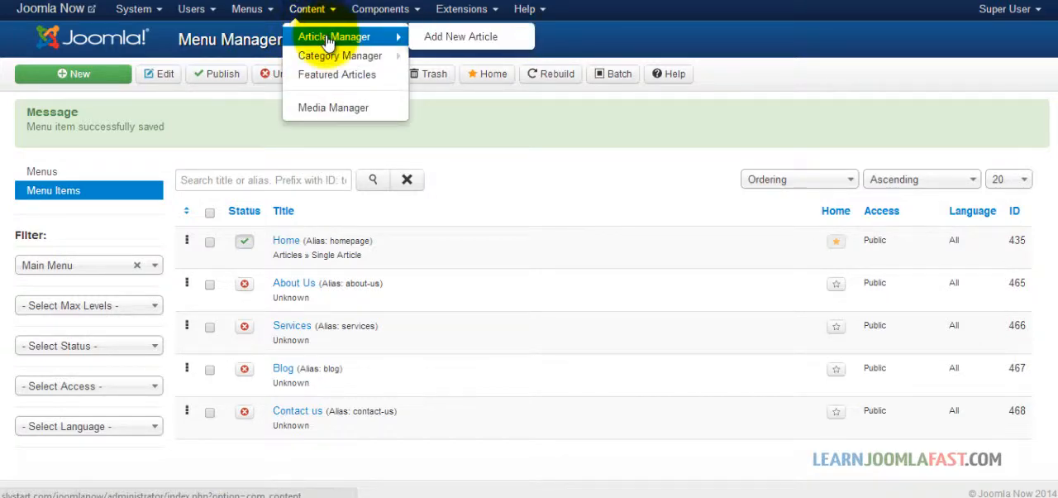
{"action": "left_click", "coordinate": [329, 42]}
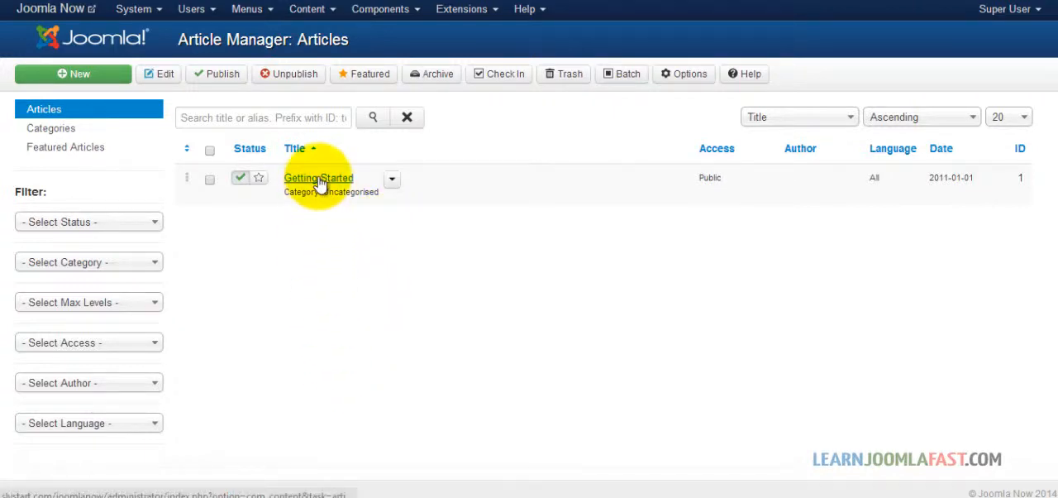
{"action": "left_click", "coordinate": [96, 75]}
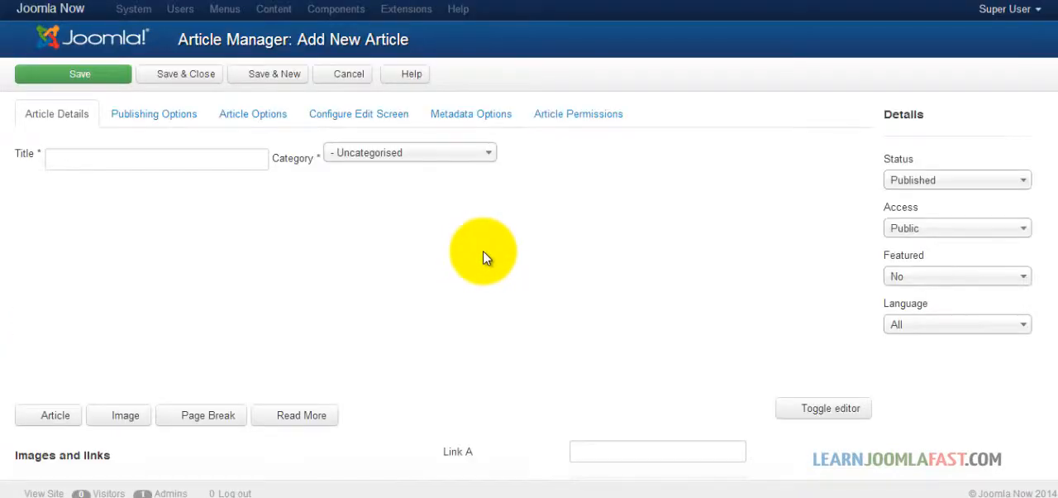
{"action": "left_click", "coordinate": [219, 163]}
{"action": "type", "text": "About Us"}
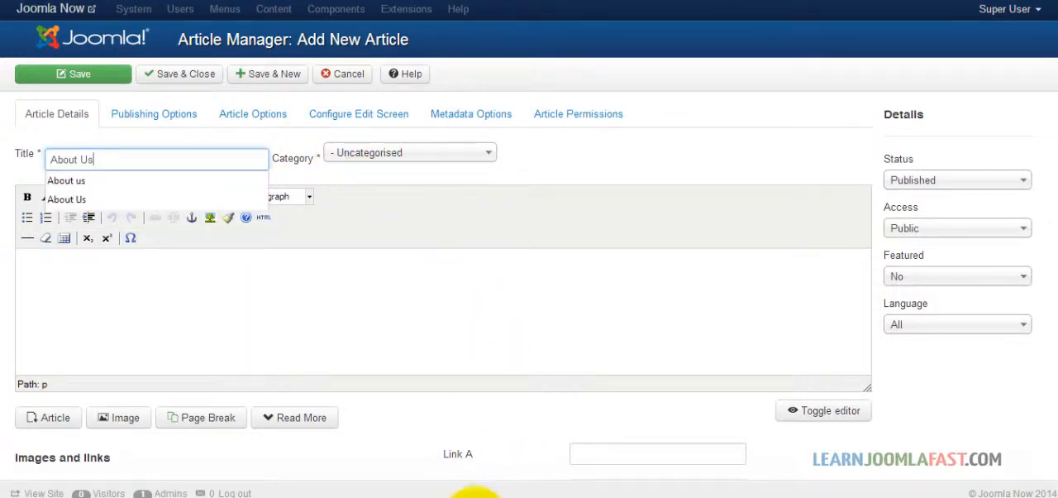
Step: Copy all the Lorem ipsum text from the Notepad++ document and paste it into the About Us article body
{"action": "left_click", "coordinate": [480, 497]}
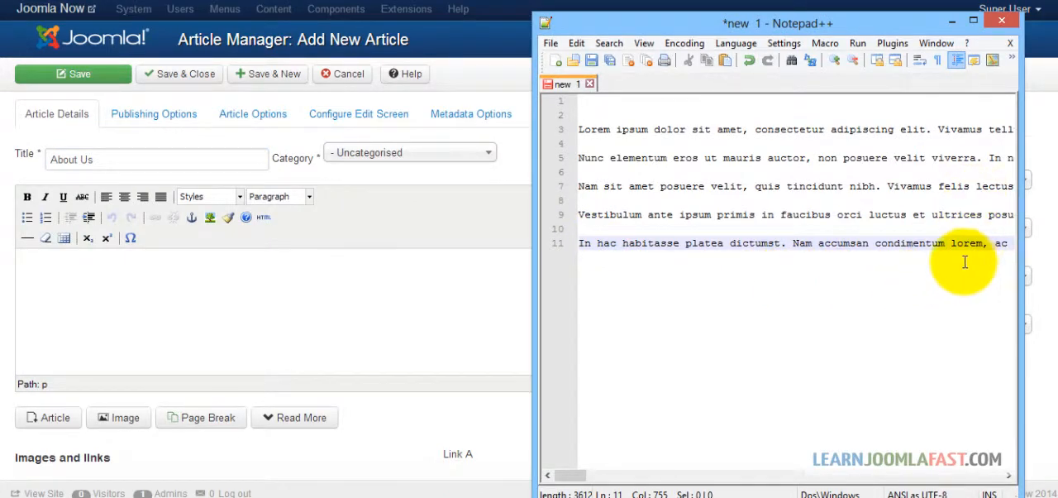
{"action": "left_click_drag", "start_coordinate": [1007, 245], "coordinate": [490, 89]}
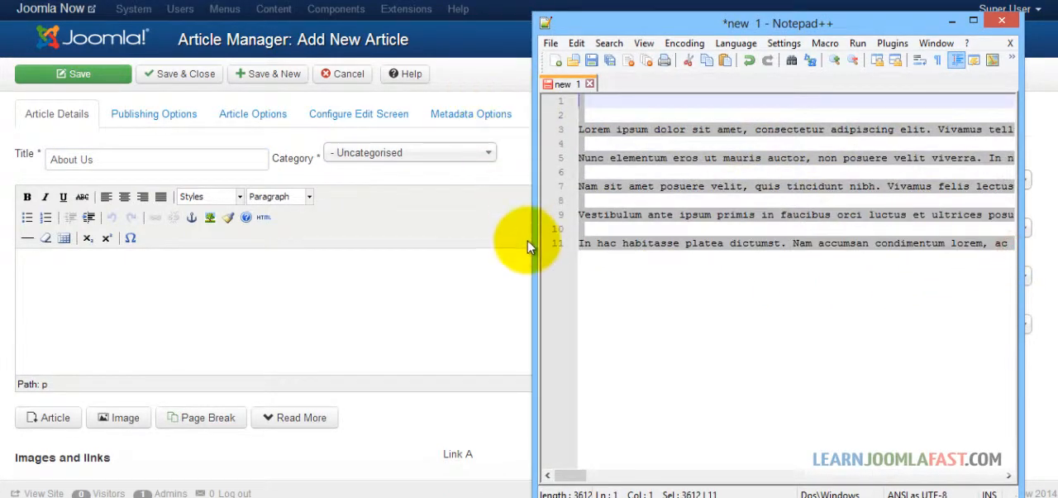
{"action": "left_click", "coordinate": [288, 278]}
{"action": "key", "text": "ctrl+v"}
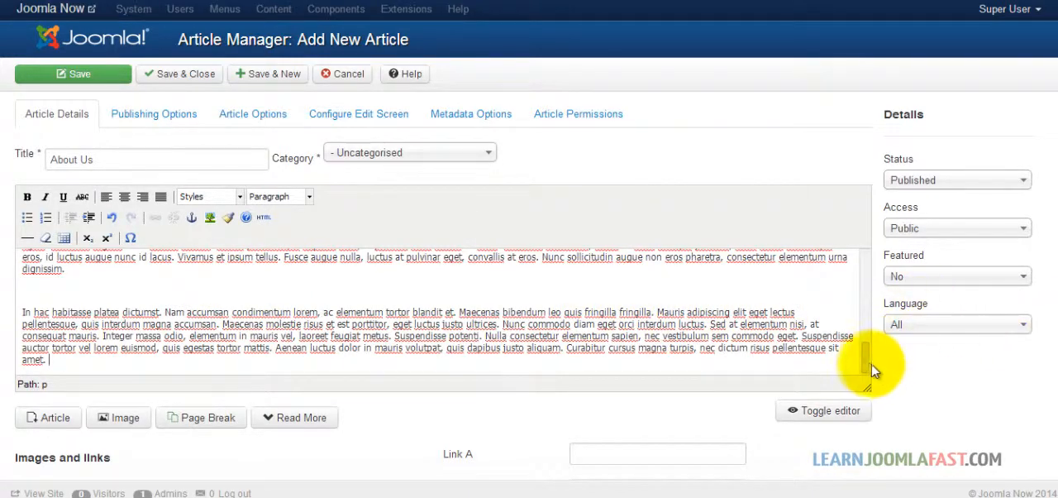
Step: Remove the empty lines above the first paragraph, and save the About Us article while starting another new one
{"action": "left_click_drag", "start_coordinate": [865, 358], "coordinate": [1054, 220]}
{"action": "left_click", "coordinate": [362, 253]}
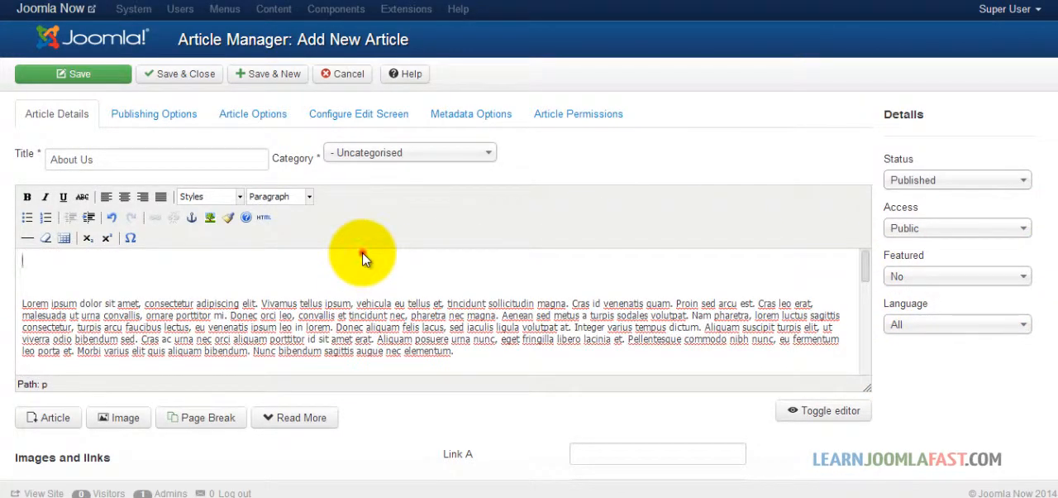
{"action": "key", "text": "Delete"}
{"action": "key", "text": "Delete"}
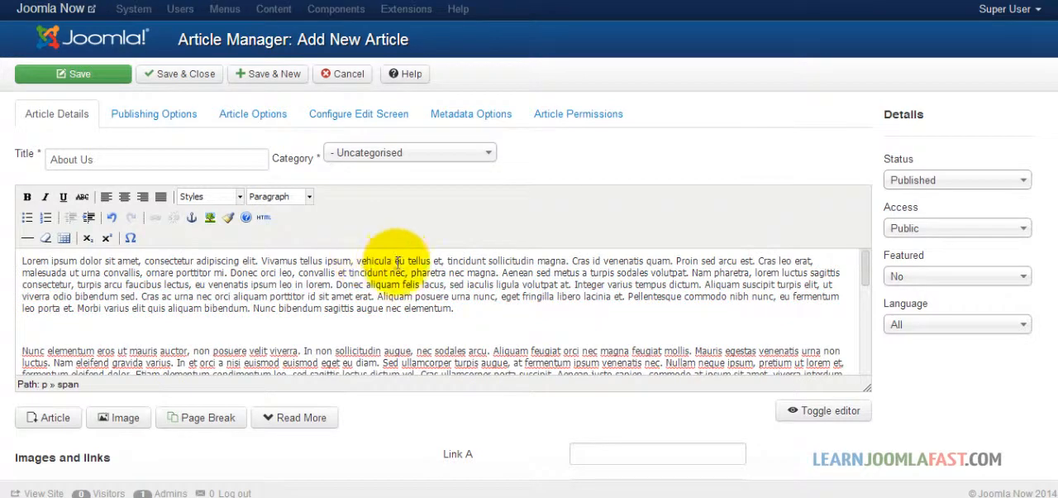
{"action": "left_click", "coordinate": [269, 77]}
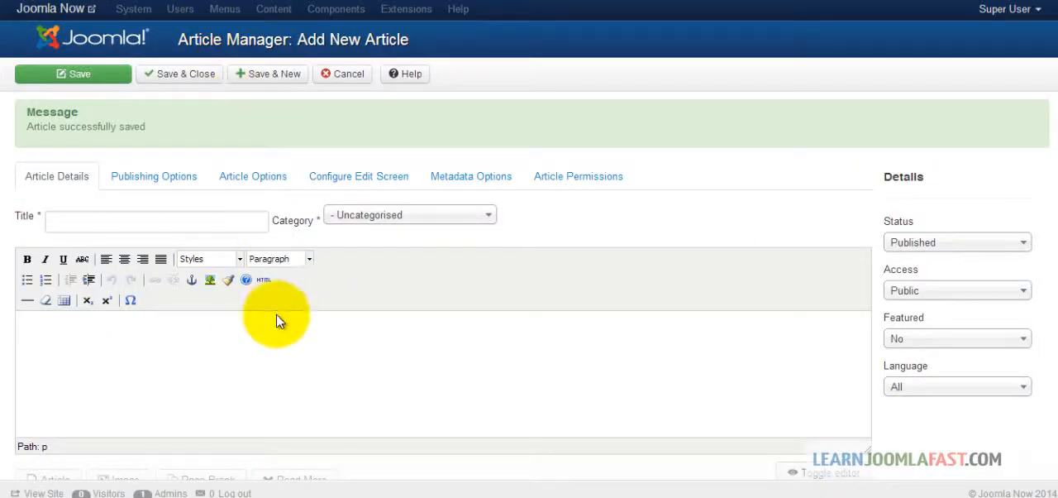
Step: Paste the Lorem ipsum text into the new article and trim it to the first paragraph without surrounding blank lines
{"action": "left_click", "coordinate": [276, 332]}
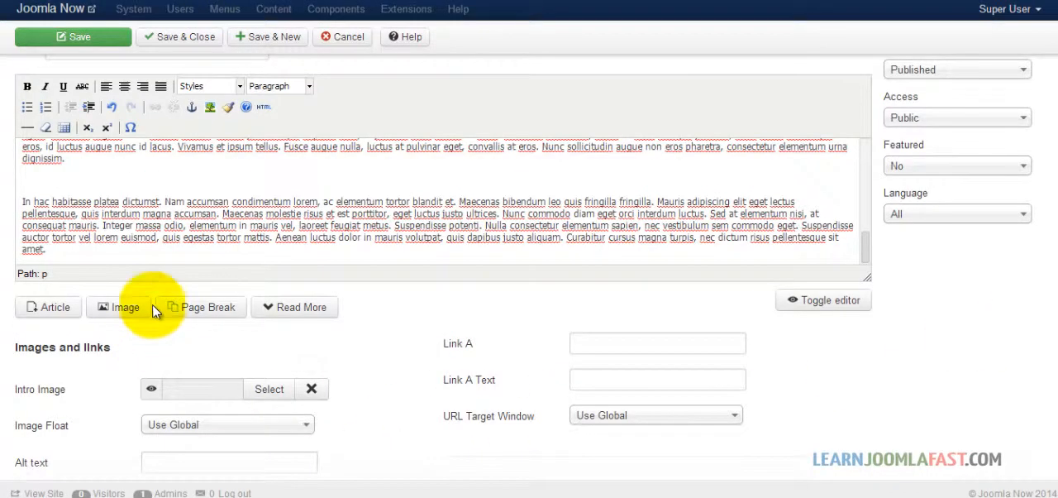
{"action": "left_click_drag", "start_coordinate": [100, 256], "coordinate": [21, 252]}
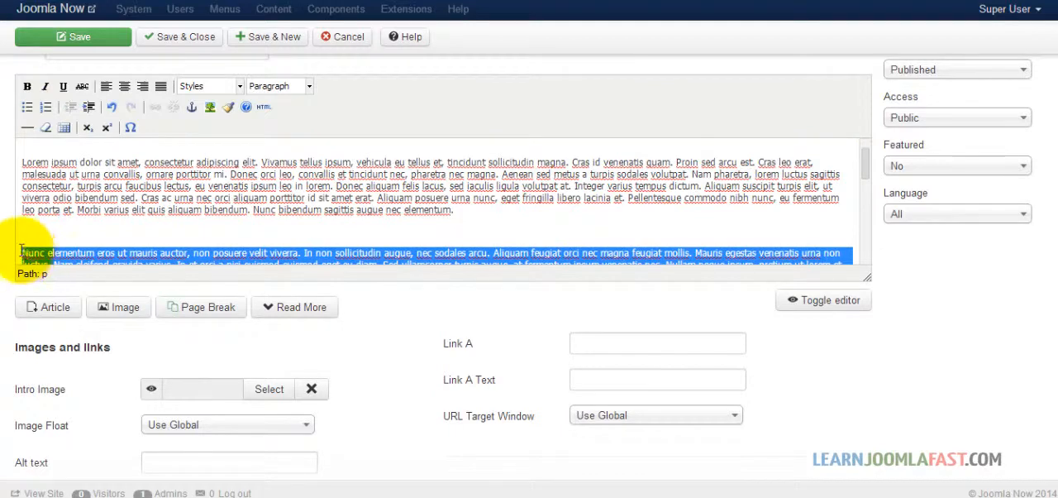
{"action": "key", "text": "Delete"}
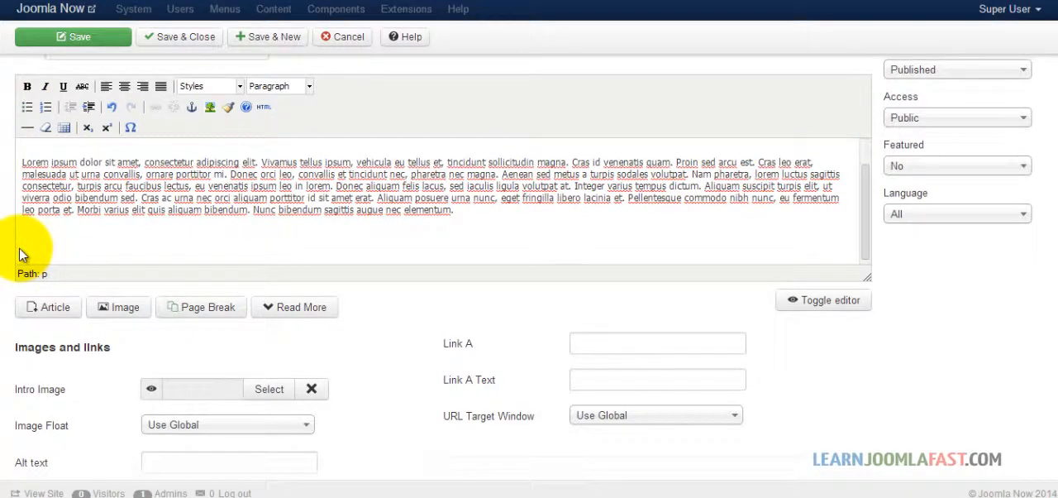
{"action": "key", "text": "BackSpace"}
{"action": "key", "text": "BackSpace"}
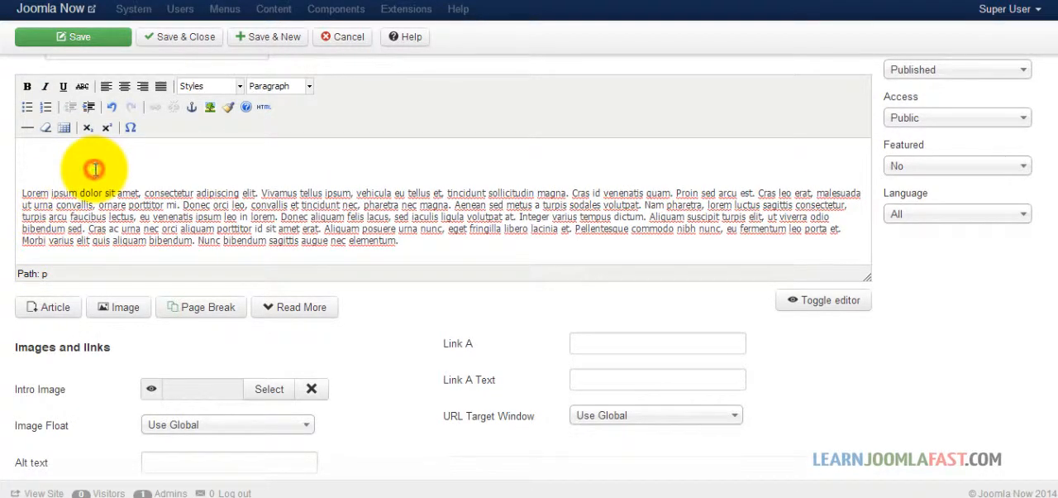
{"action": "key", "text": "BackSpace"}
{"action": "key", "text": "BackSpace"}
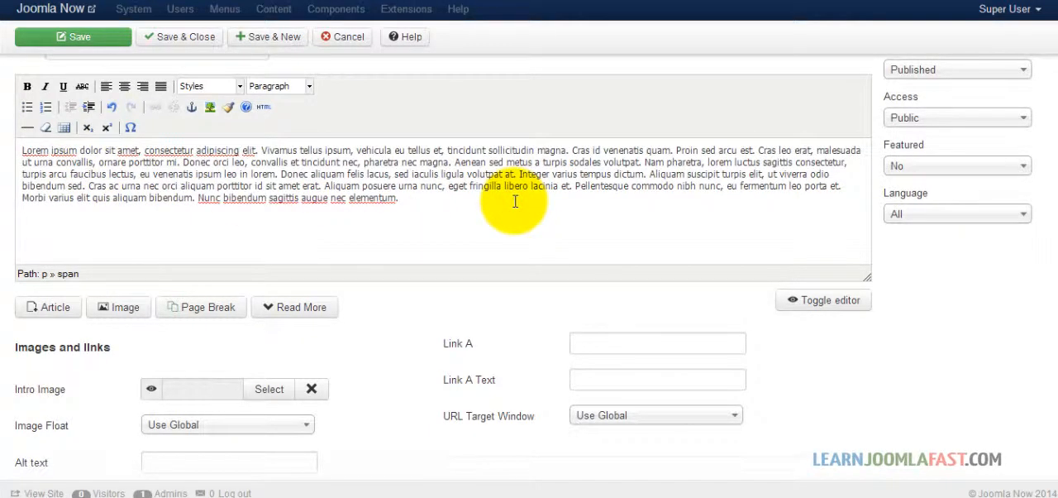
Step: Add four lines below the paragraph reading Services 1, services 2, services 3 and services 4
{"action": "scroll", "coordinate": [637, 277], "scroll_direction": "up", "scroll_amount": 3}
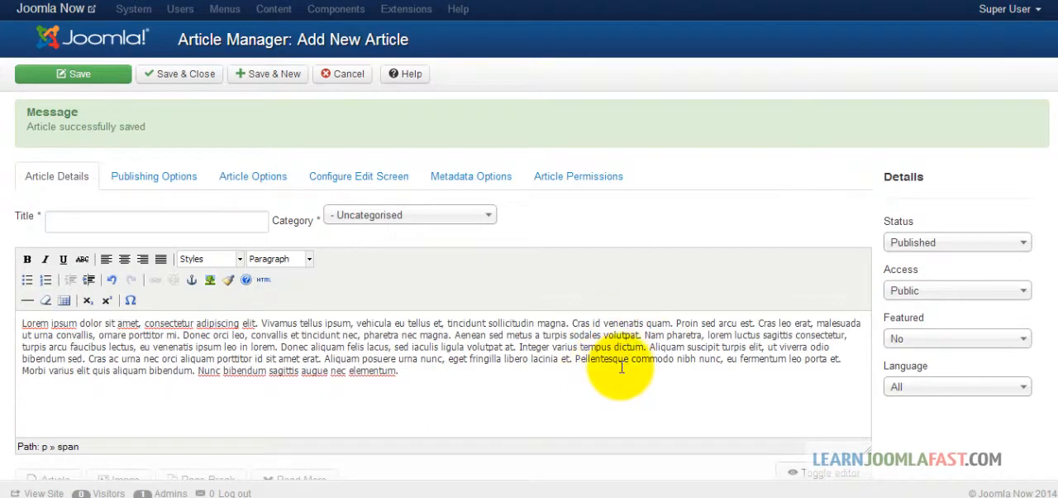
{"action": "scroll", "coordinate": [626, 374], "scroll_direction": "down", "scroll_amount": 3}
{"action": "key", "text": "Return"}
{"action": "type", "text": "Services 1"}
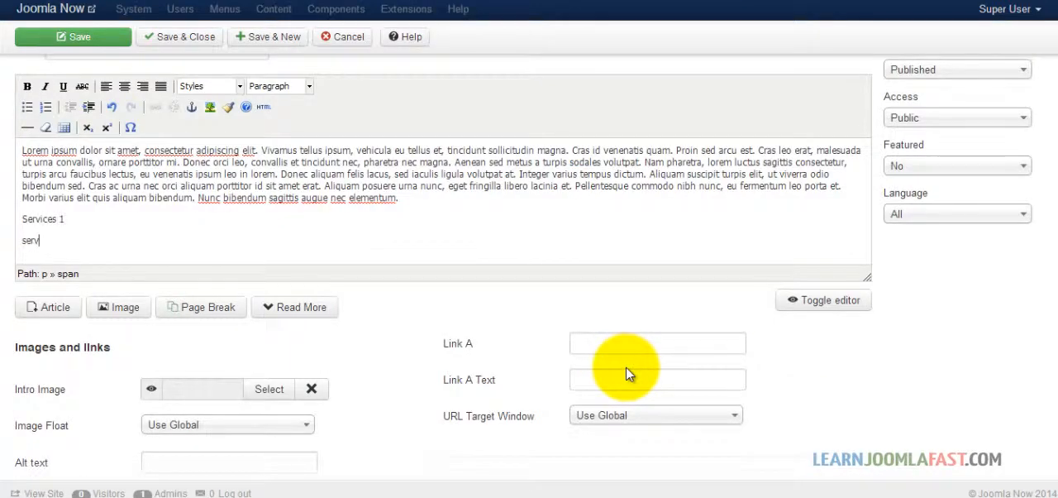
{"action": "type", "text": " 2"}
{"action": "key", "text": "Return"}
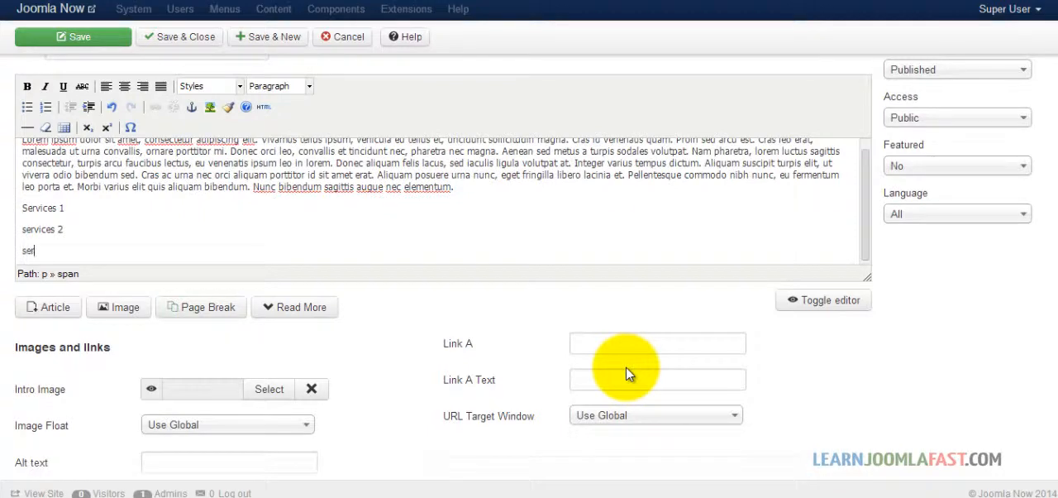
{"action": "type", "text": "services 3"}
{"action": "key", "text": "Return"}
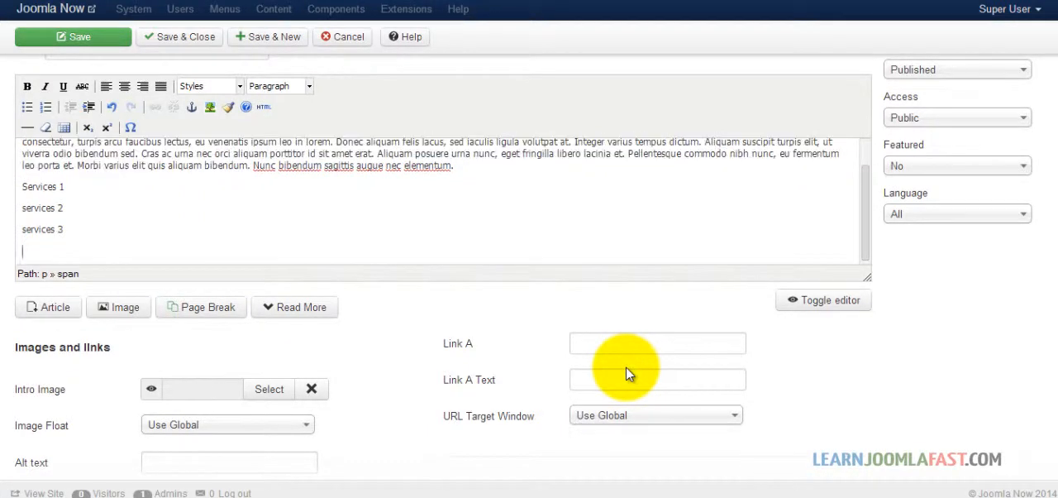
{"action": "type", "text": "services 4"}
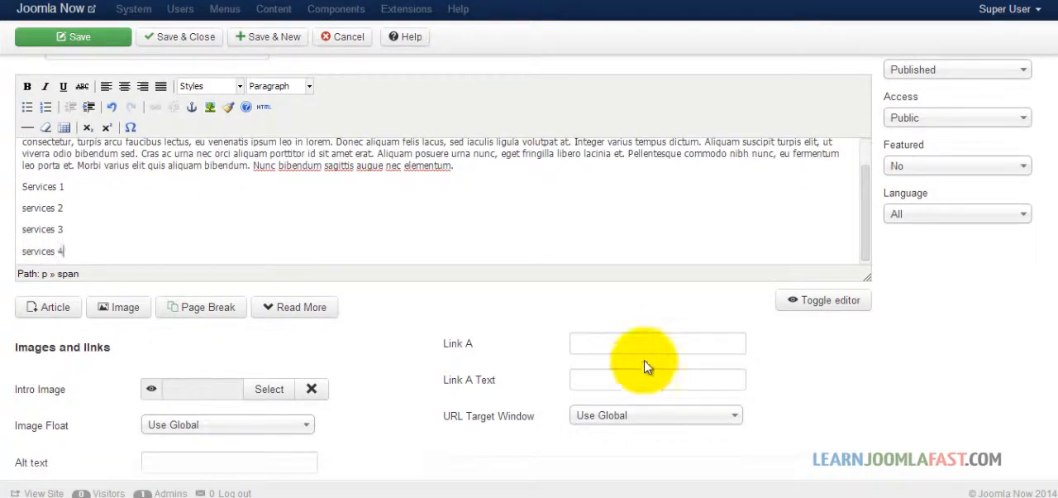
Step: Format the four service lines as a bulleted list
{"action": "scroll", "coordinate": [1034, 208], "scroll_direction": "up", "scroll_amount": 1}
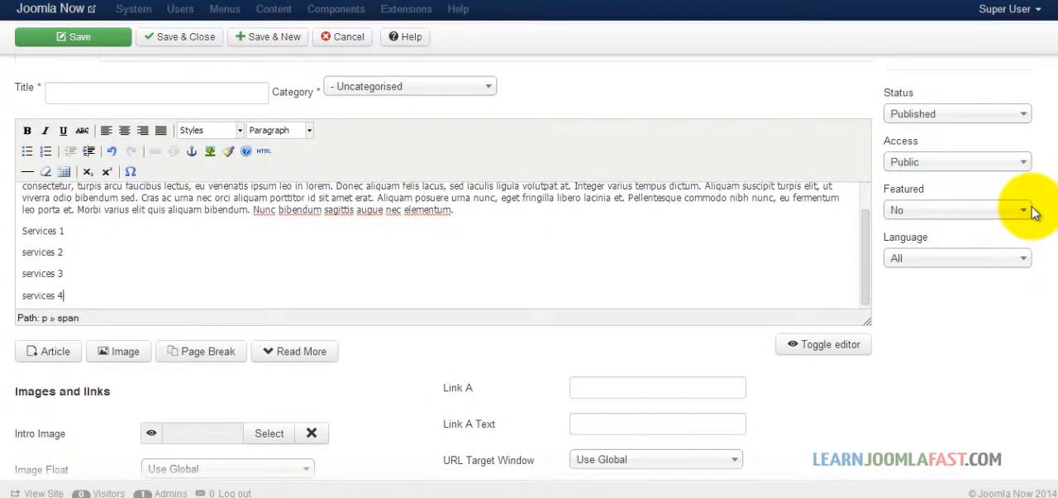
{"action": "left_click_drag", "start_coordinate": [72, 299], "coordinate": [24, 233]}
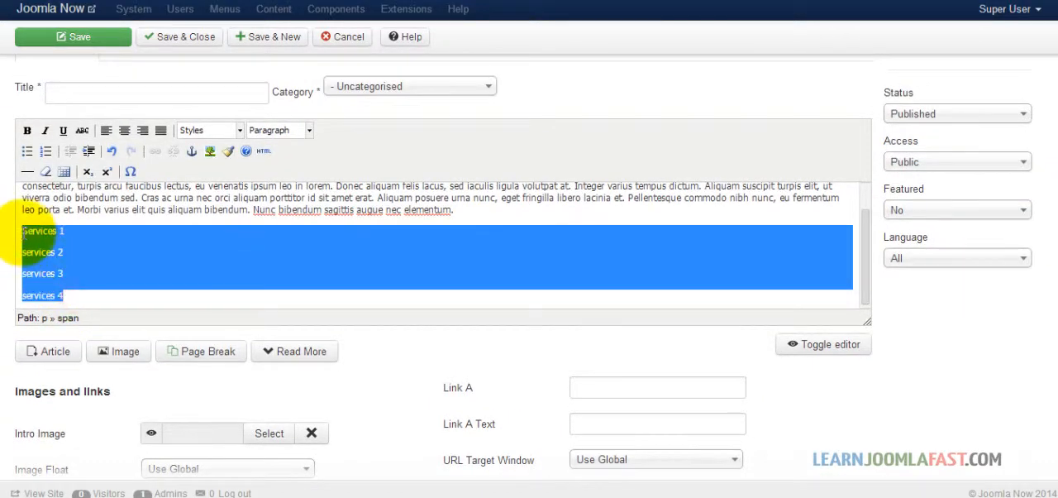
{"action": "left_click", "coordinate": [27, 150]}
{"action": "left_click", "coordinate": [203, 268]}
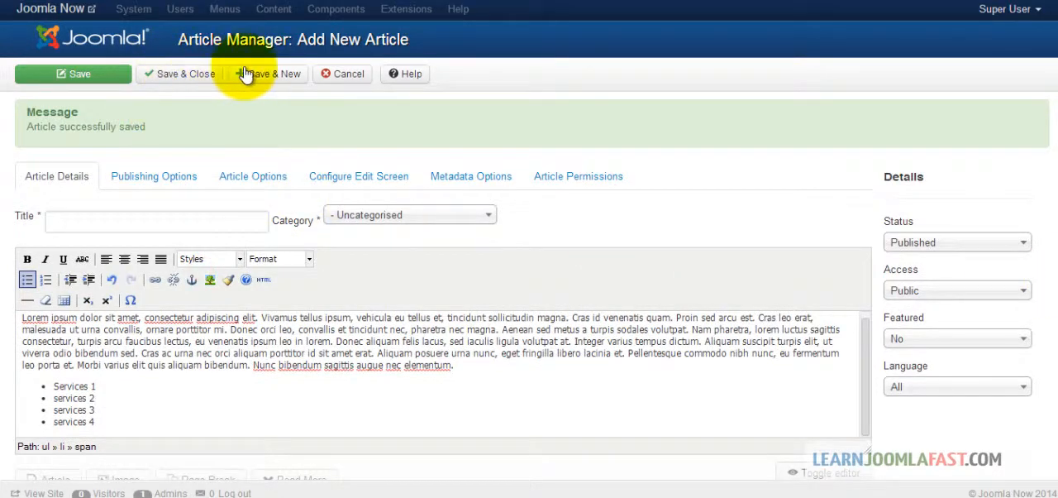
Step: Title the article Services and save it, starting another new article
{"action": "left_click", "coordinate": [245, 74]}
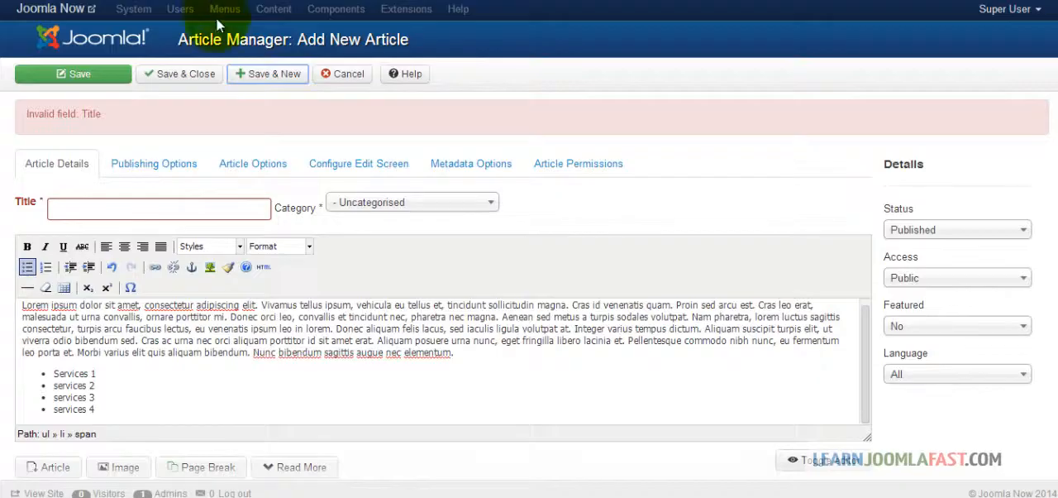
{"action": "left_click", "coordinate": [173, 213]}
{"action": "type", "text": "Ser"}
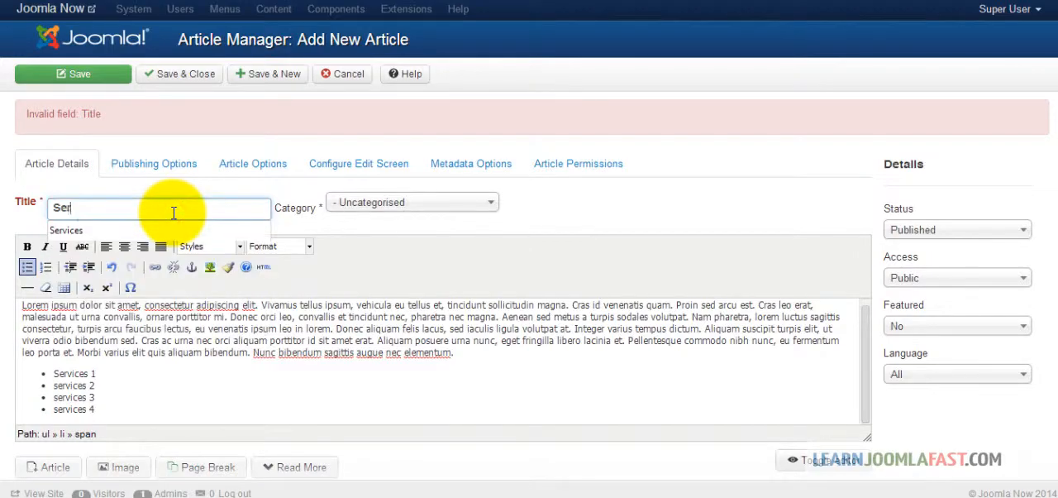
{"action": "type", "text": "vices"}
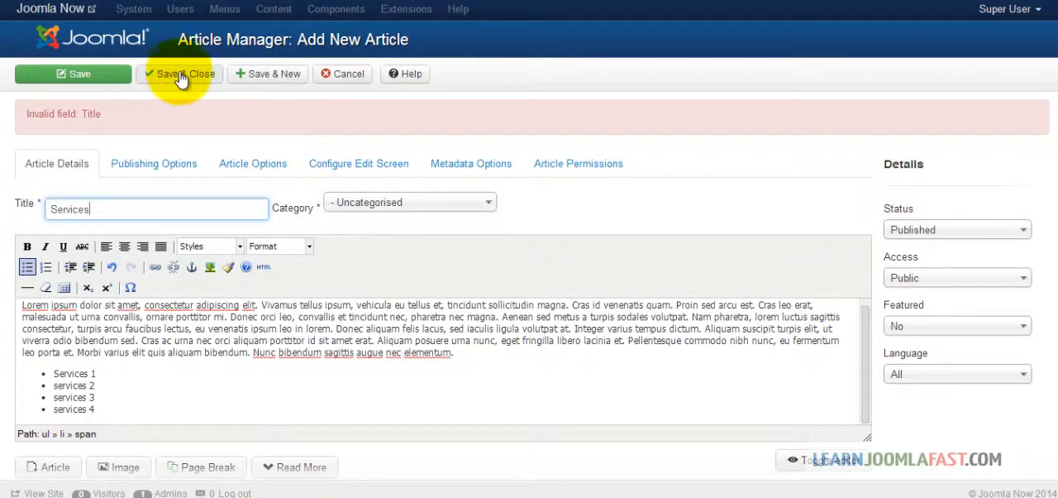
{"action": "left_click", "coordinate": [257, 79]}
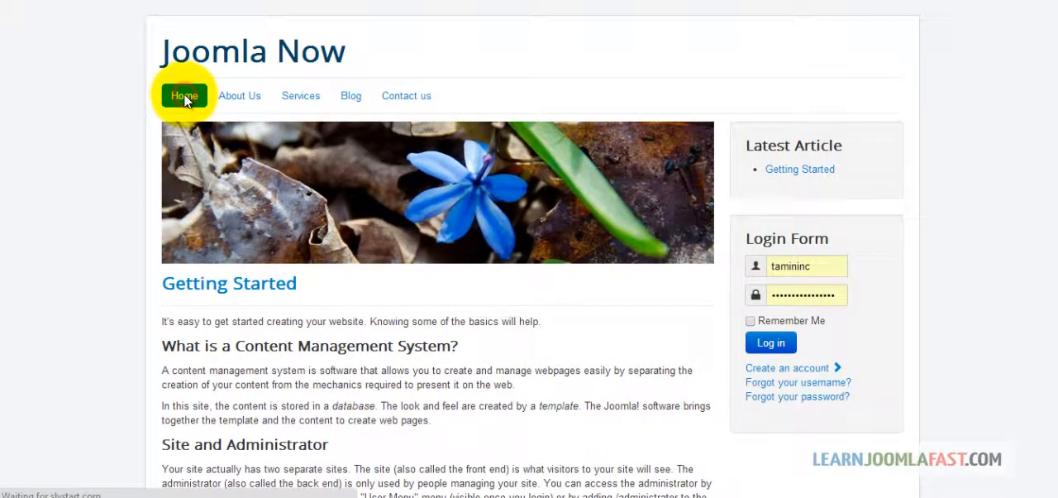
Step: Reload the site's front-end home page to check for the newly saved articles
{"action": "left_click", "coordinate": [184, 97]}
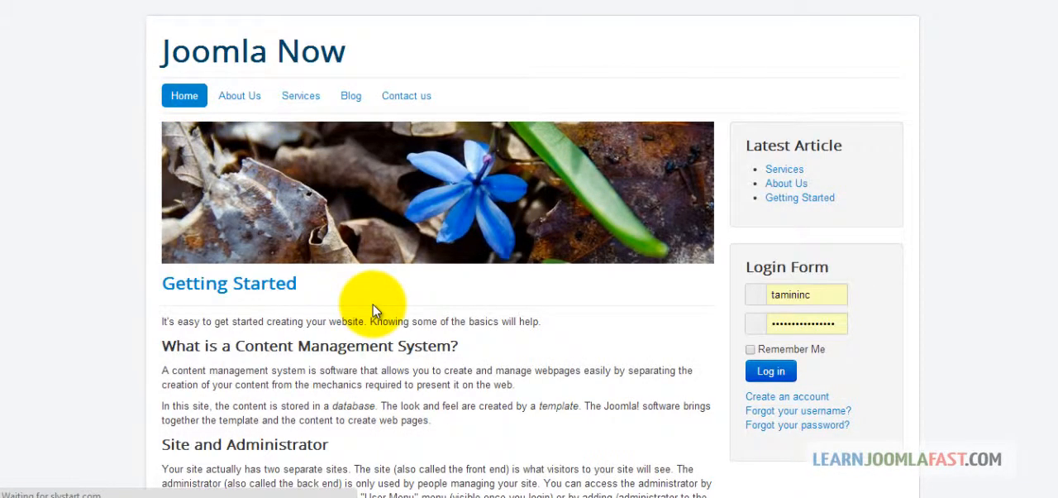